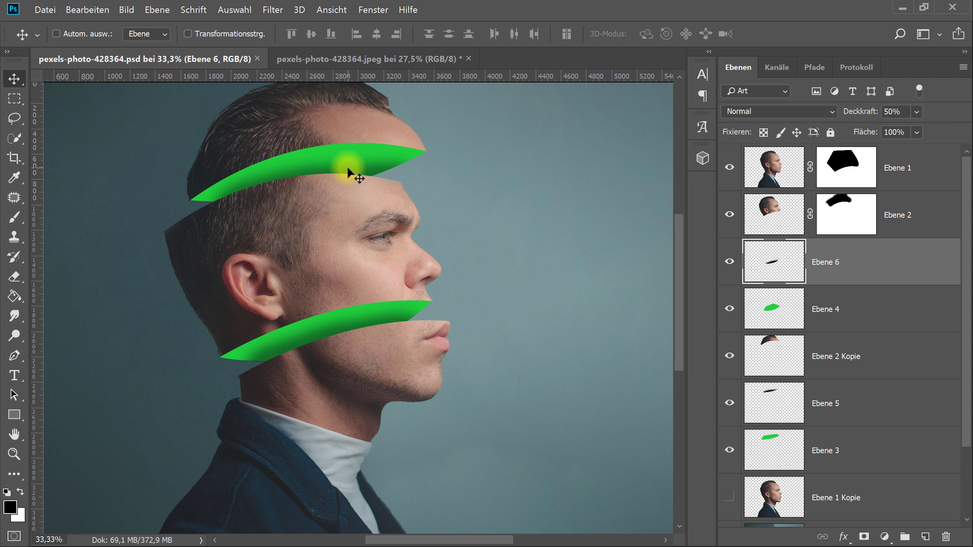
Switch to the original portrait document, pexels-photo-428364.jpeg.
click(332, 59)
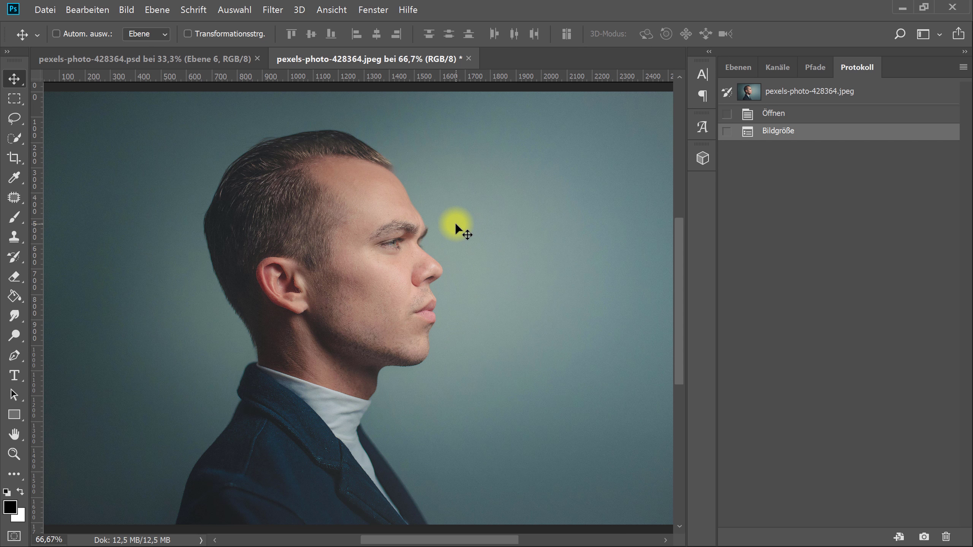
Duplicate Hintergrund into Hintergrund Kopie and hide the original Hintergrund layer.
click(737, 67)
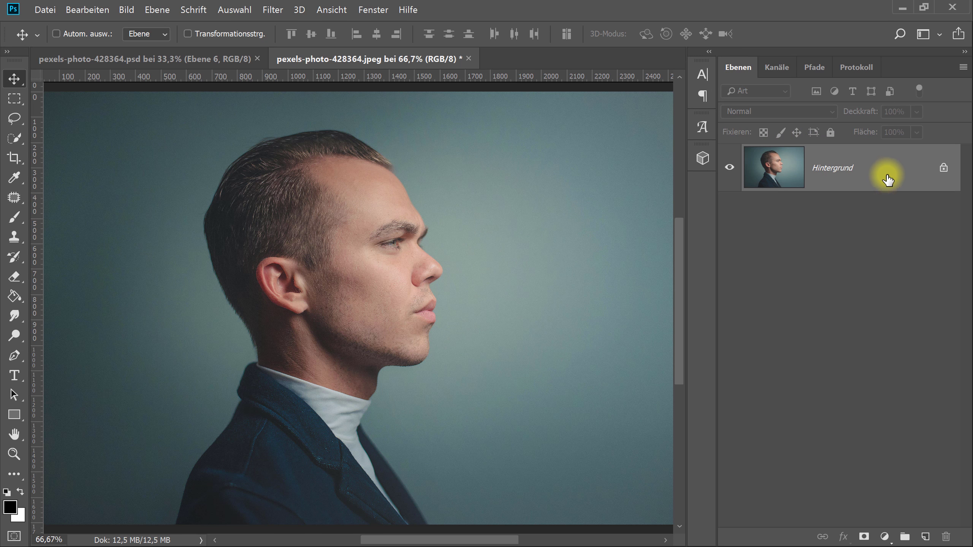
drag(882, 165, 925, 536)
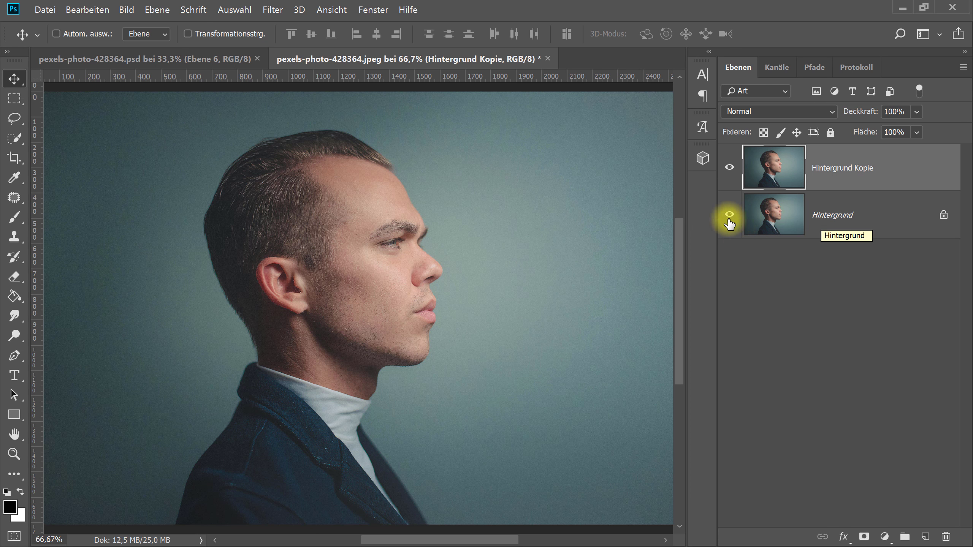
click(729, 214)
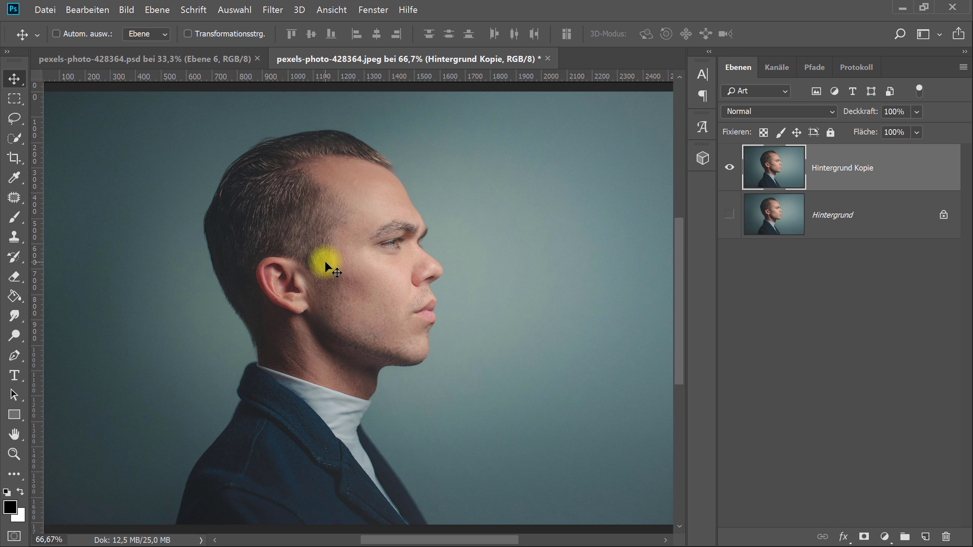
click(14, 138)
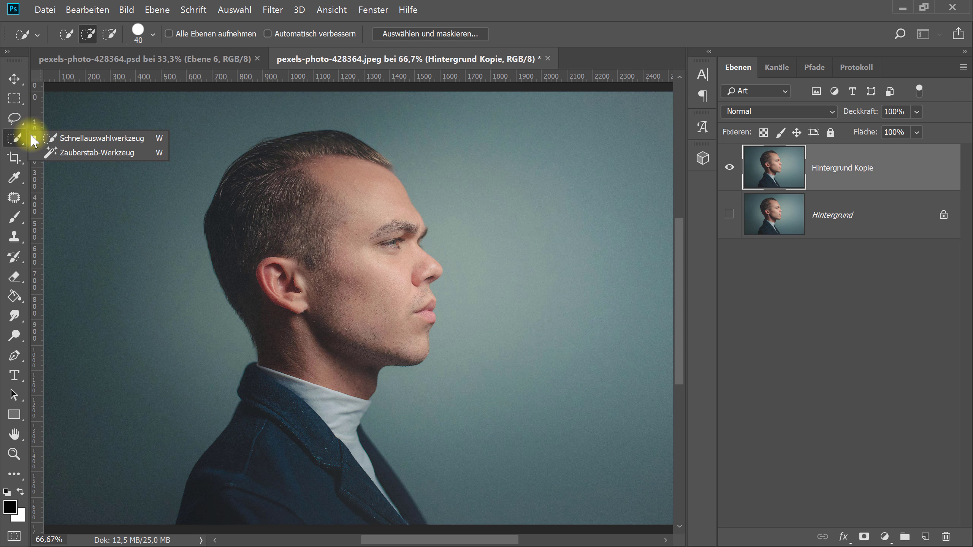
Quick-select the man's head, neck and shoulders, refining the edge at the hairline.
click(71, 142)
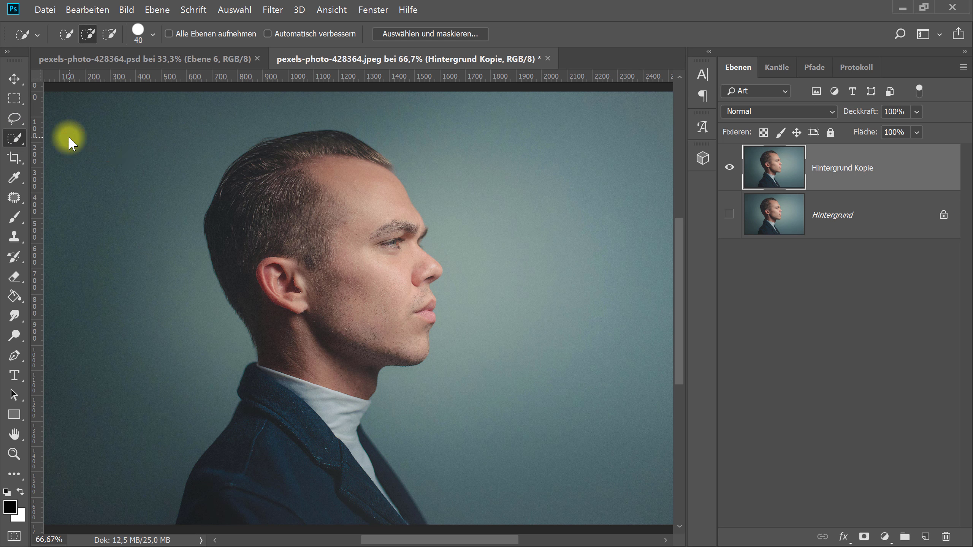
mouse_move(276, 223)
mouse_down()
mouse_move(322, 167)
mouse_move(388, 510)
mouse_up()
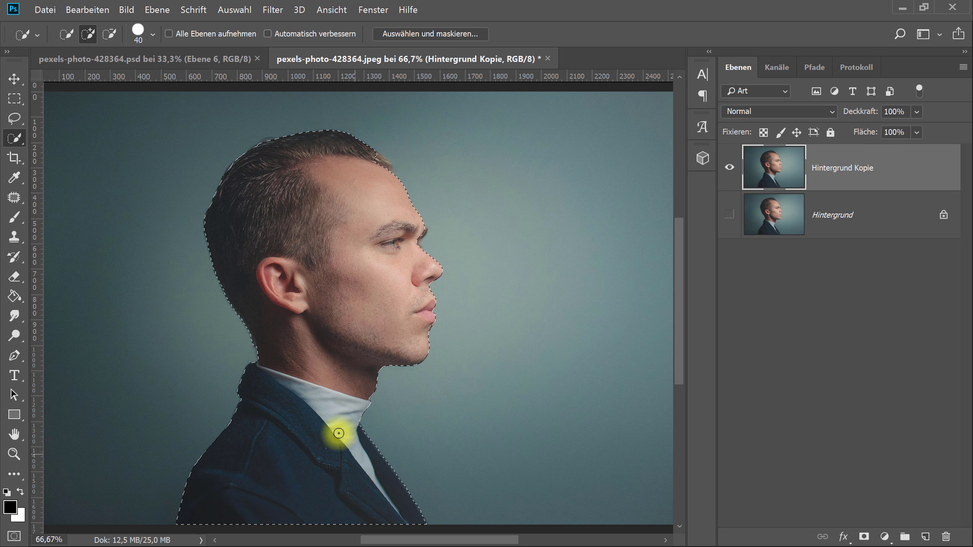
mouse_move(387, 188)
mouse_down()
mouse_move(379, 163)
mouse_move(414, 234)
mouse_up()
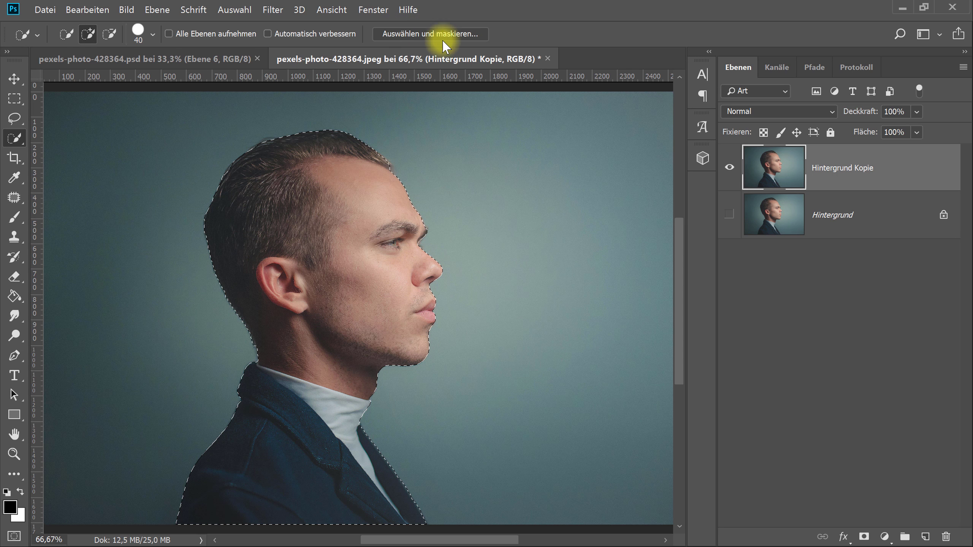
Refine the selection with a tuned radius and Smart Radius, outputting it as a new layer.
click(428, 35)
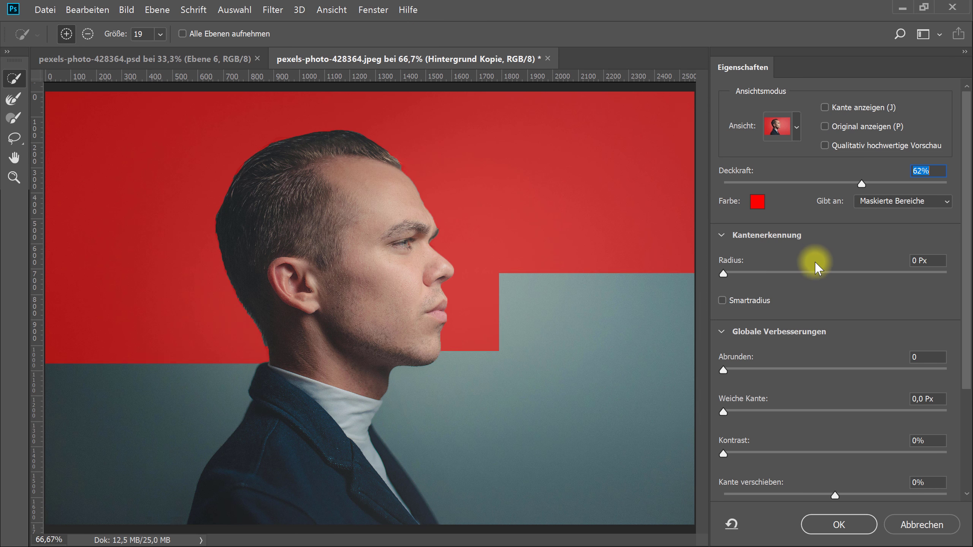
click(738, 272)
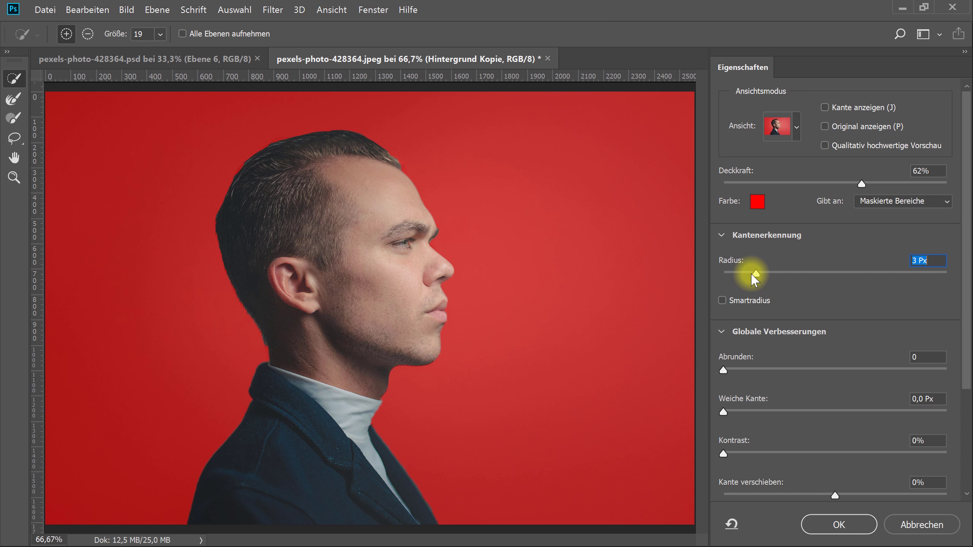
drag(755, 277, 749, 273)
click(745, 301)
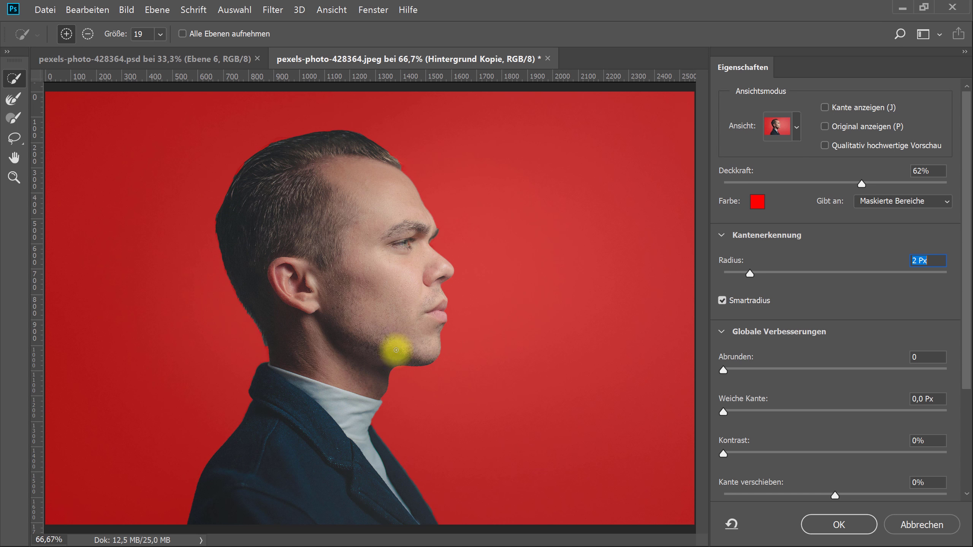
scroll(862, 377, down, 1)
scroll(862, 411, down, 2)
scroll(854, 440, down, 1)
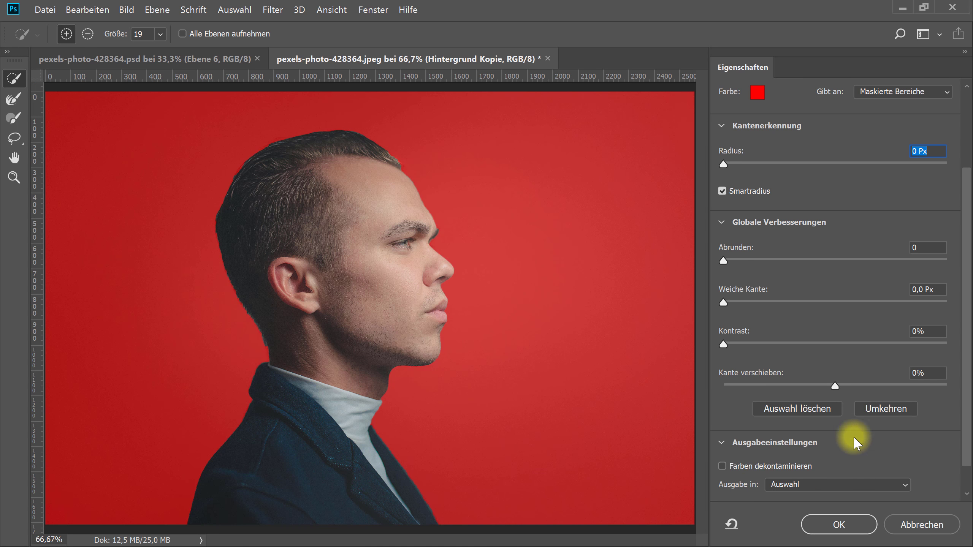
click(797, 485)
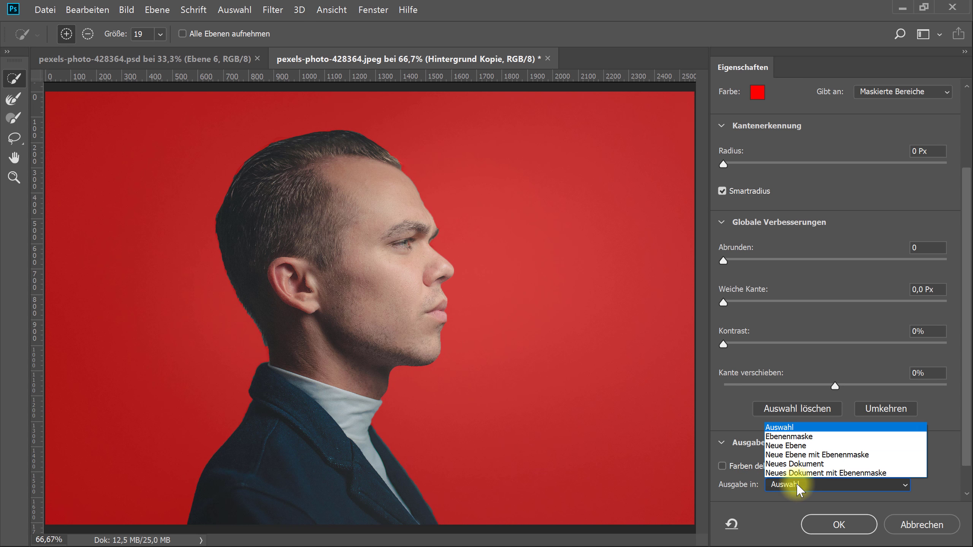
click(821, 447)
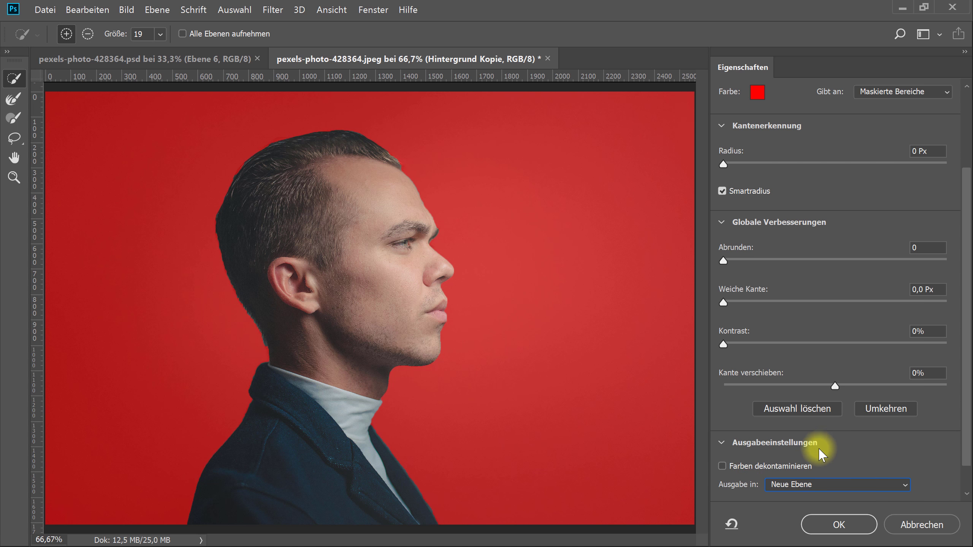
click(846, 529)
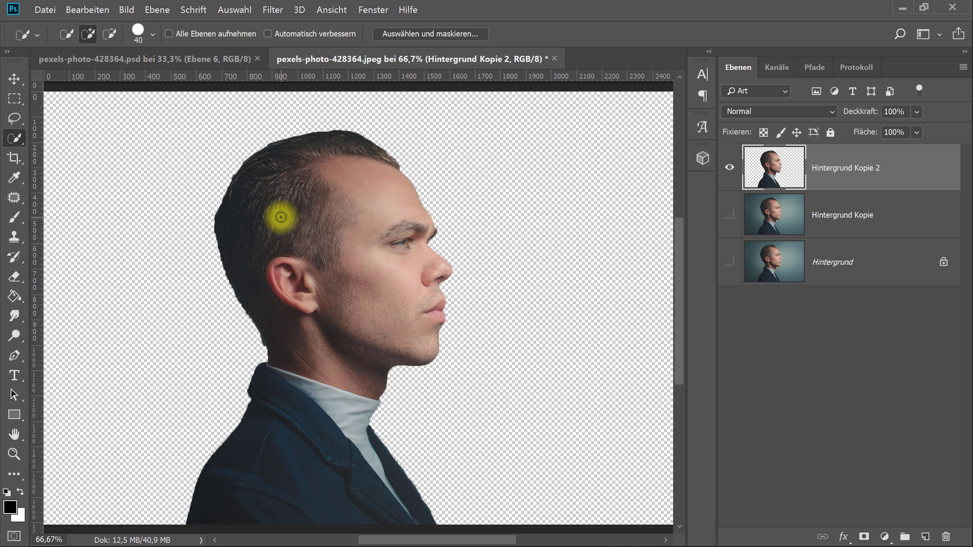
Show Hintergrund Kopie and hide the cut-out layer Hintergrund Kopie 2, after checking the composite.
click(863, 222)
click(728, 214)
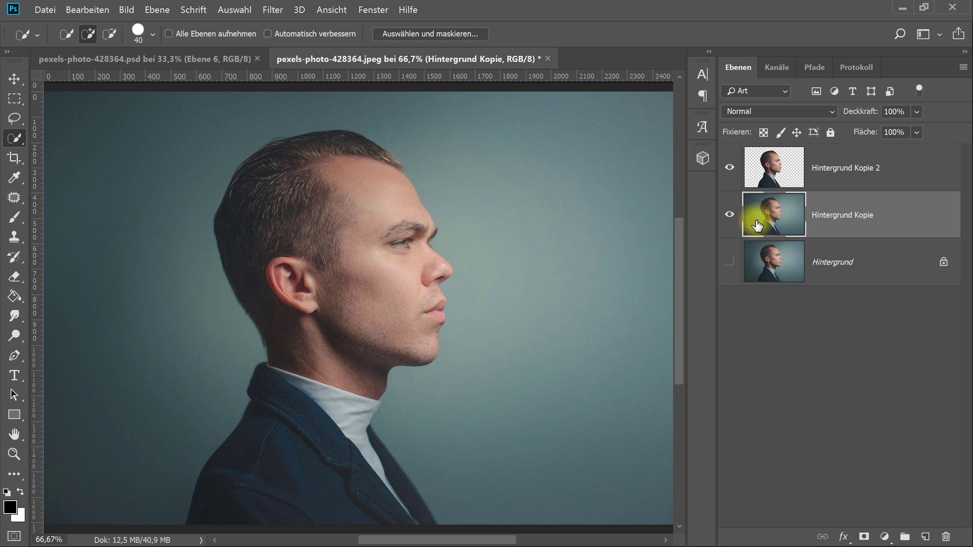
click(729, 167)
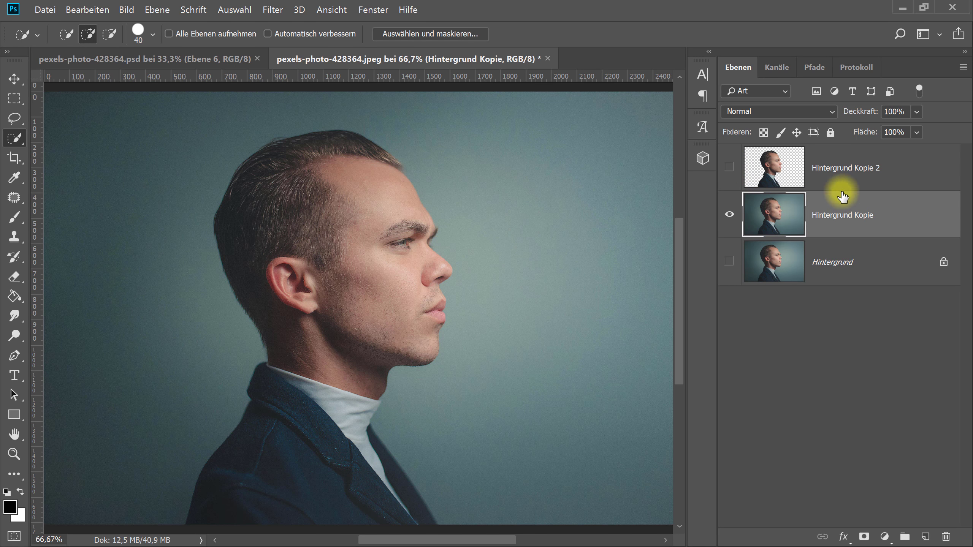
click(213, 59)
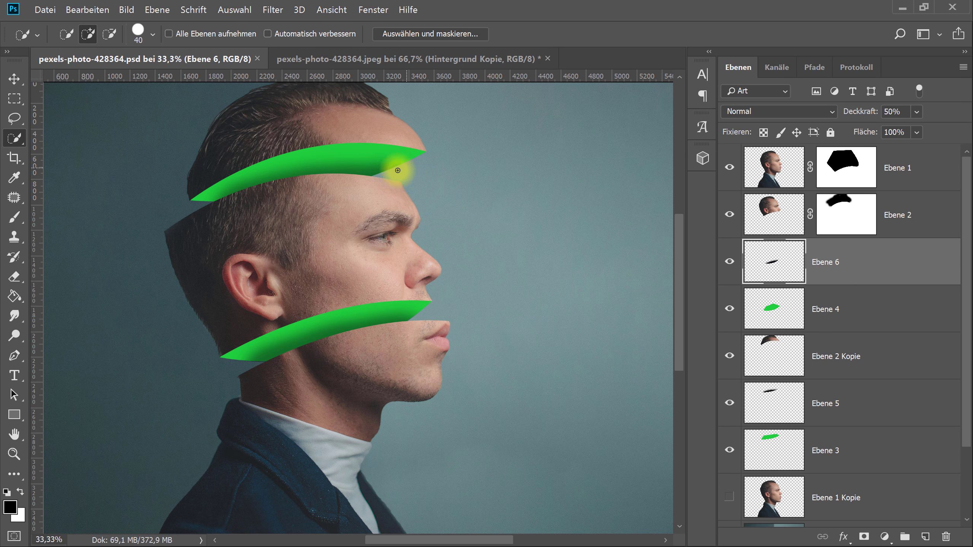
click(402, 59)
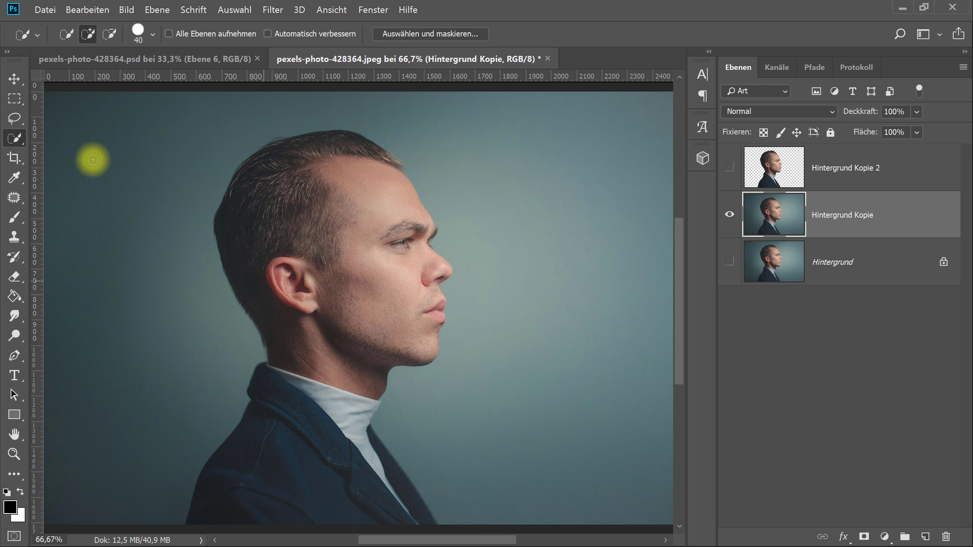
click(15, 98)
Content-aware fill a rectangle over the man on Hintergrund Kopie, deselect, and reveal Hintergrund Kopie 2.
click(47, 100)
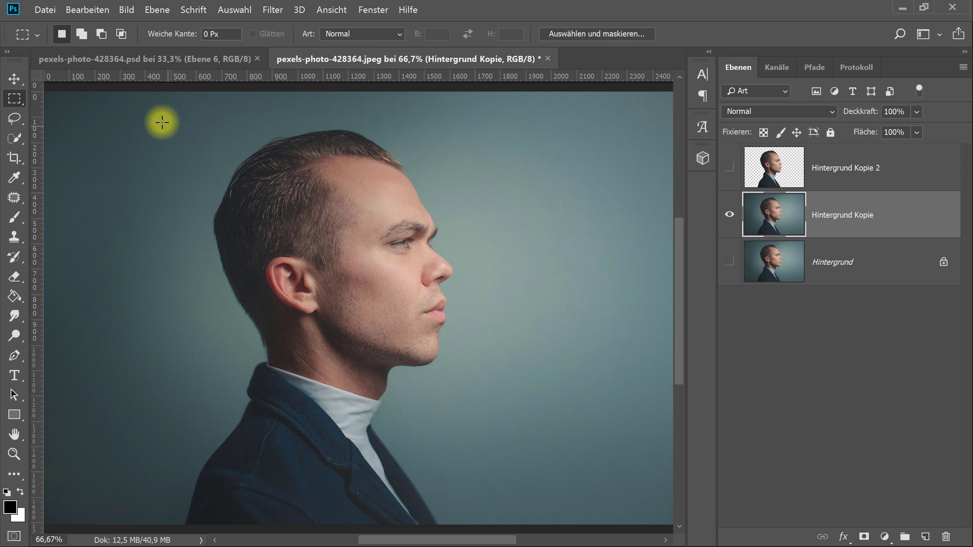
drag(111, 93, 556, 480)
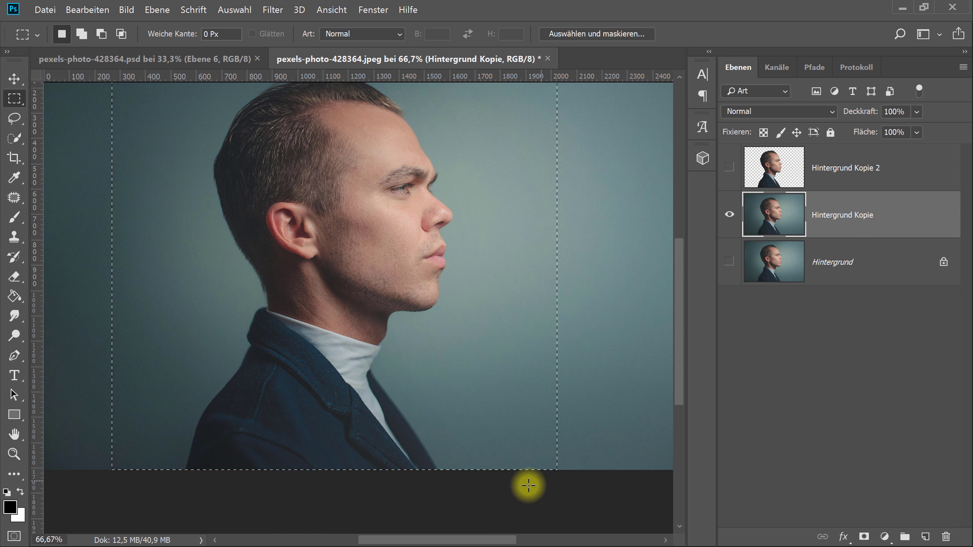
scroll(526, 482, up, 2)
scroll(522, 492, up, 2)
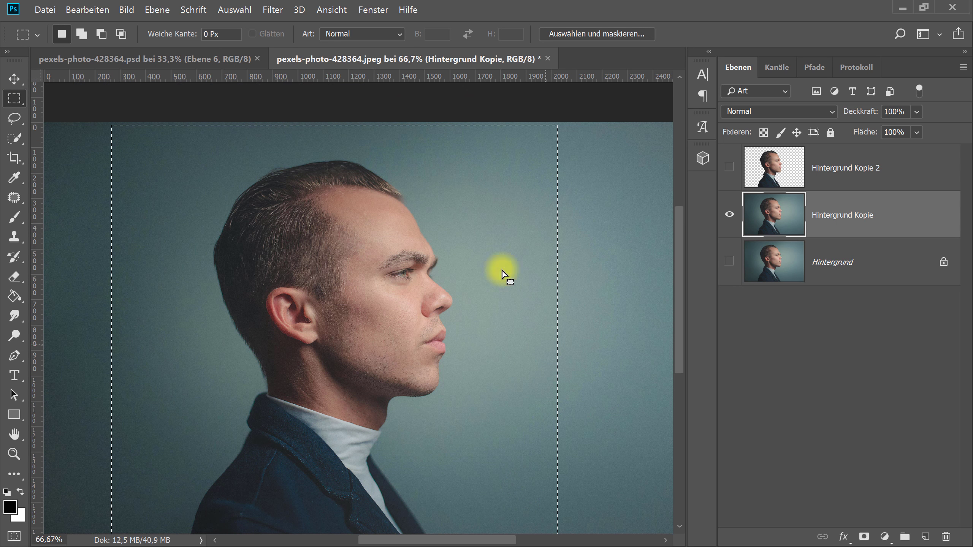
right_click(384, 279)
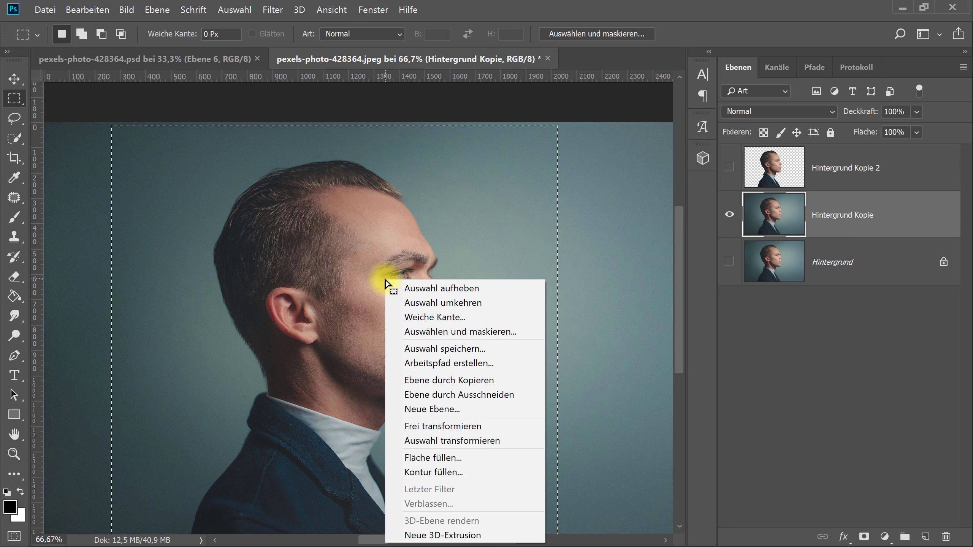
click(446, 458)
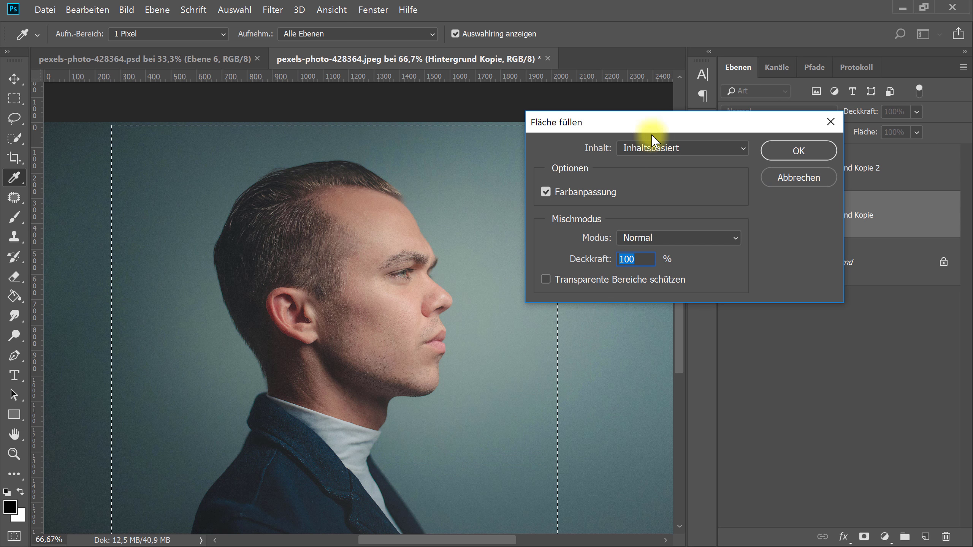
click(798, 150)
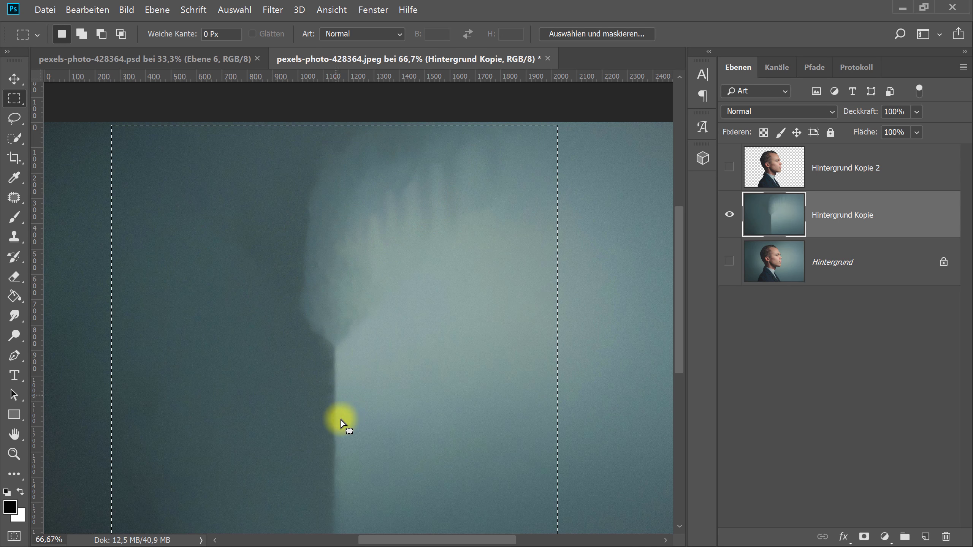
click(339, 285)
click(730, 168)
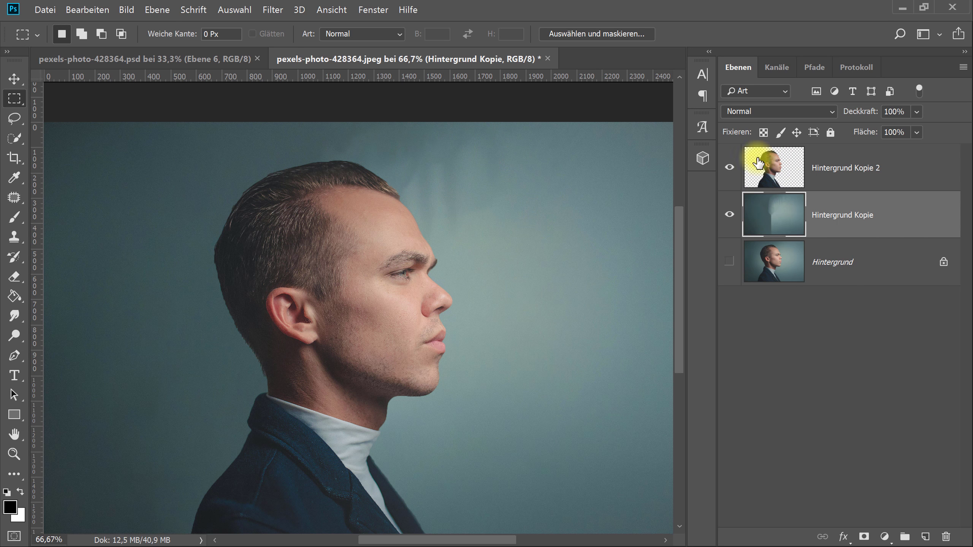
Toggle both portrait layers to compare, then make Hintergrund Kopie 2 the active layer.
click(729, 170)
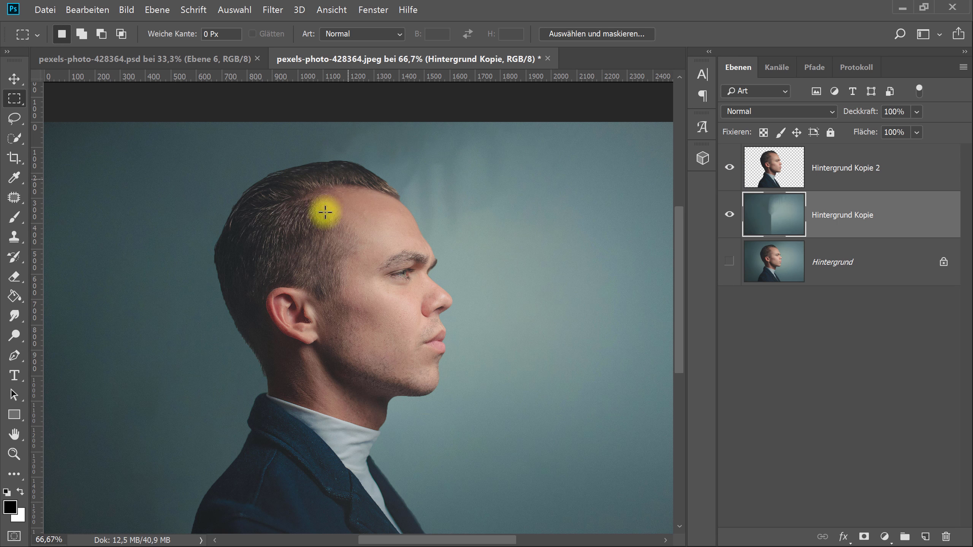
scroll(426, 385, down, 1)
scroll(425, 384, down, 1)
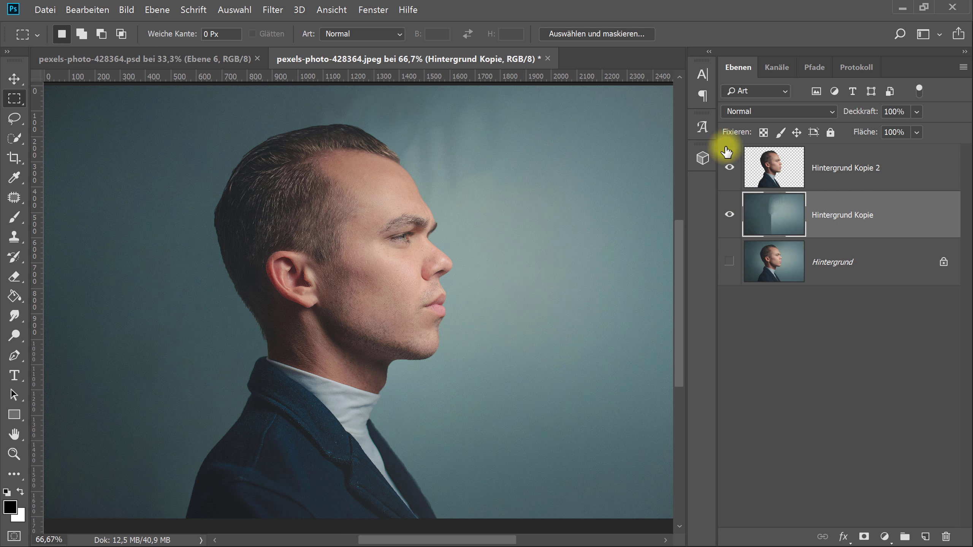
click(727, 169)
click(727, 168)
click(729, 216)
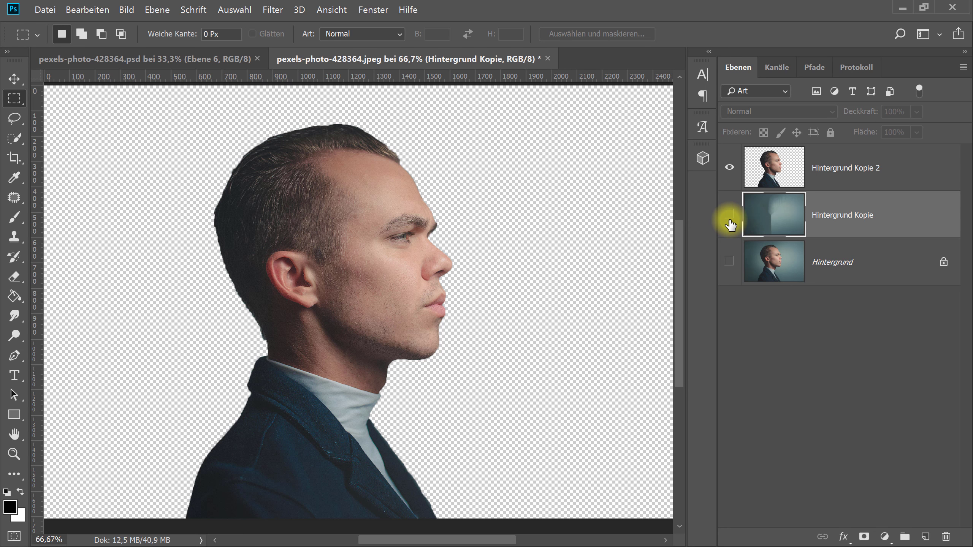
click(729, 216)
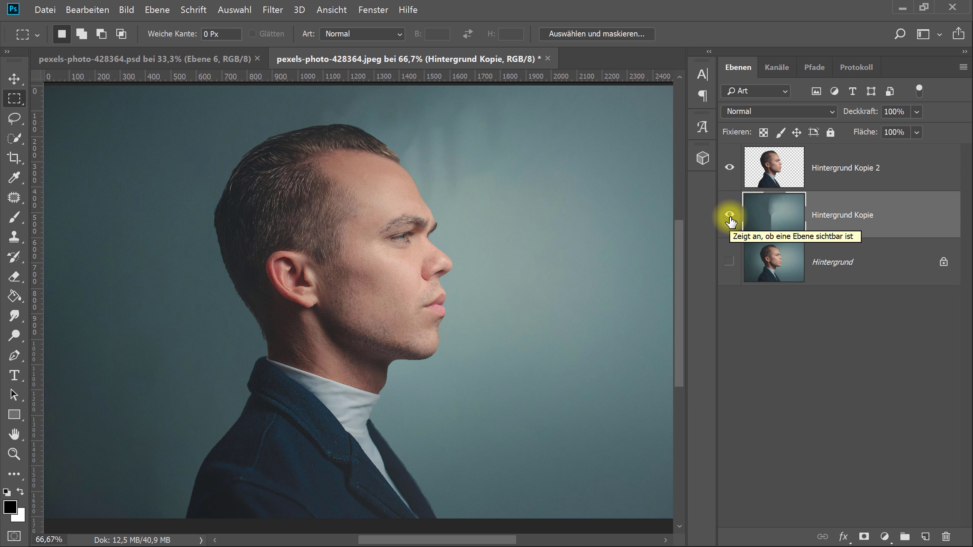
click(750, 163)
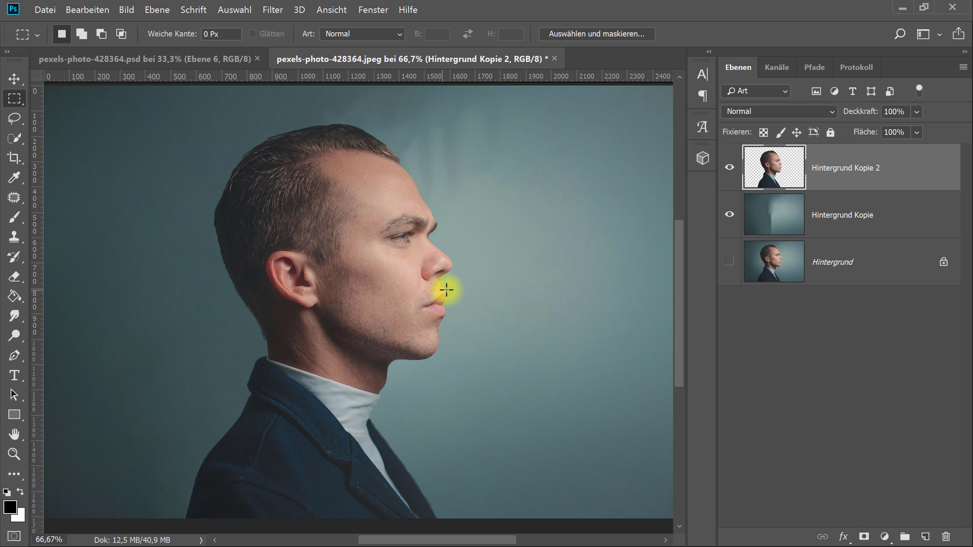
Draw a closed pen path around the upper head, curving across the face past the lips.
drag(15, 356, 57, 358)
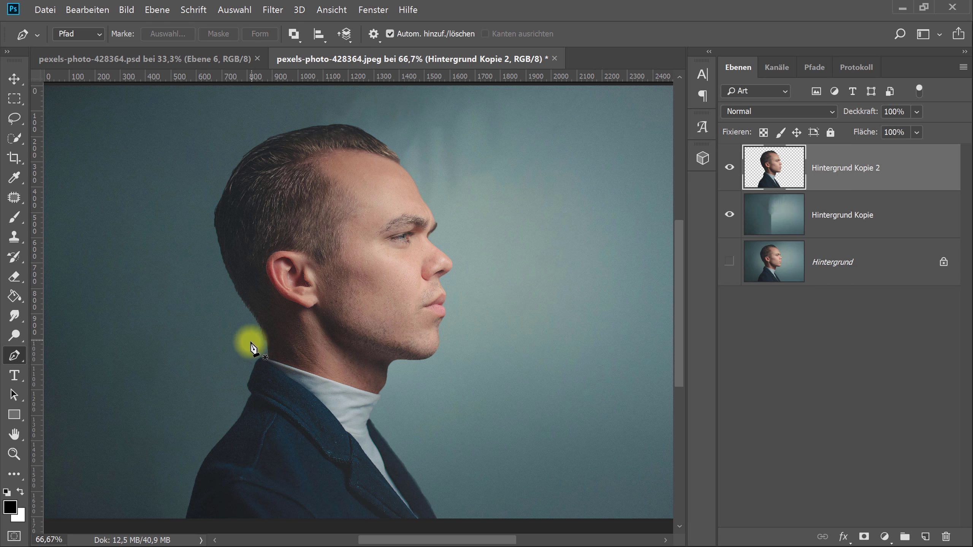
click(243, 350)
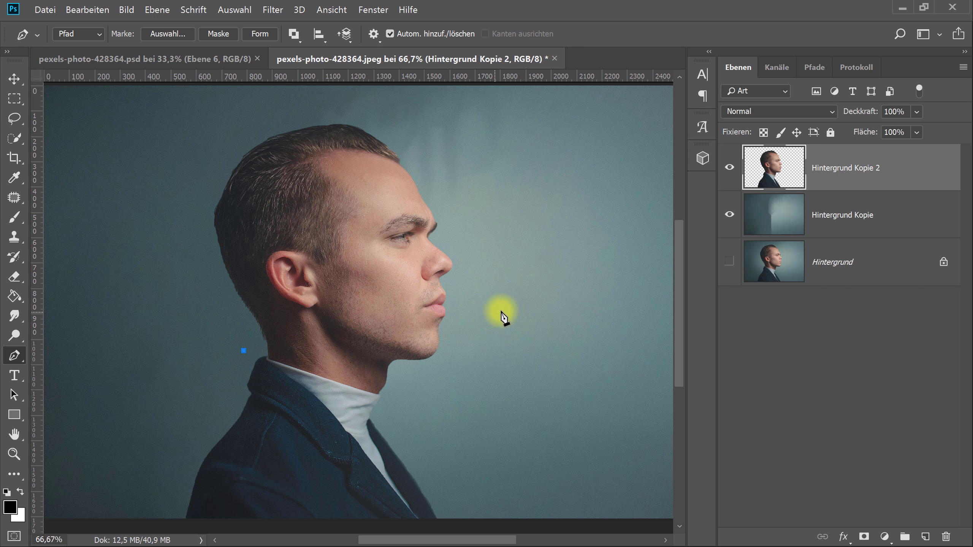
mouse_move(519, 308)
mouse_down()
mouse_move(663, 360)
mouse_move(664, 371)
mouse_up()
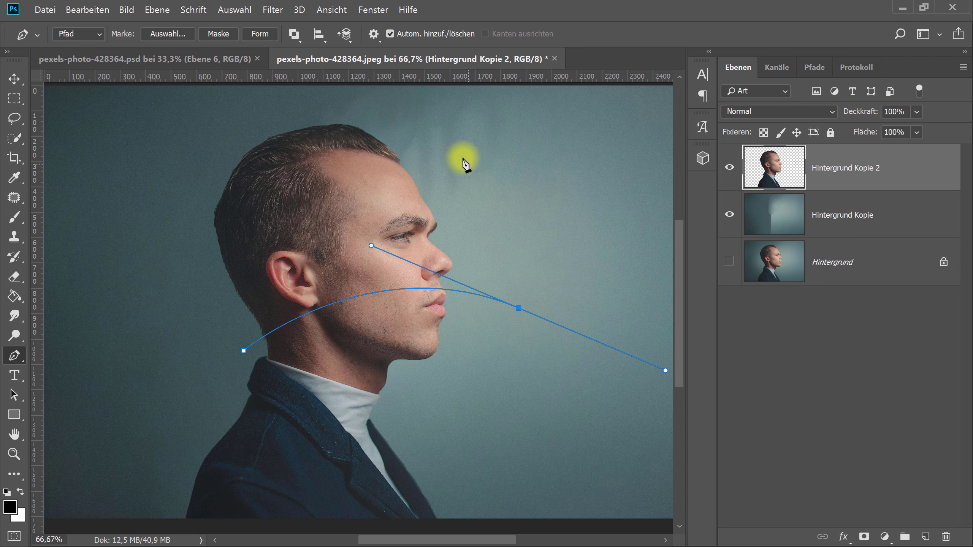
drag(439, 126, 268, 112)
click(150, 144)
click(175, 271)
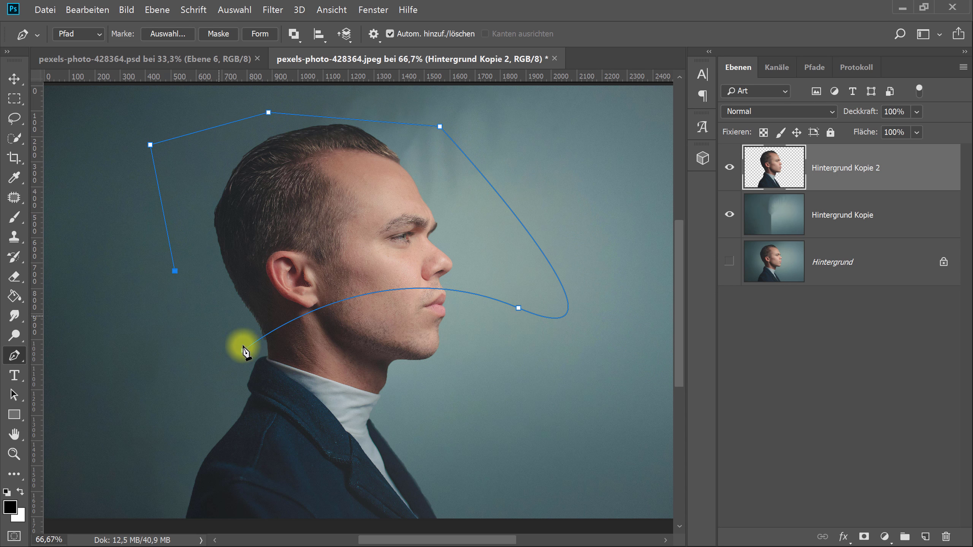
click(244, 351)
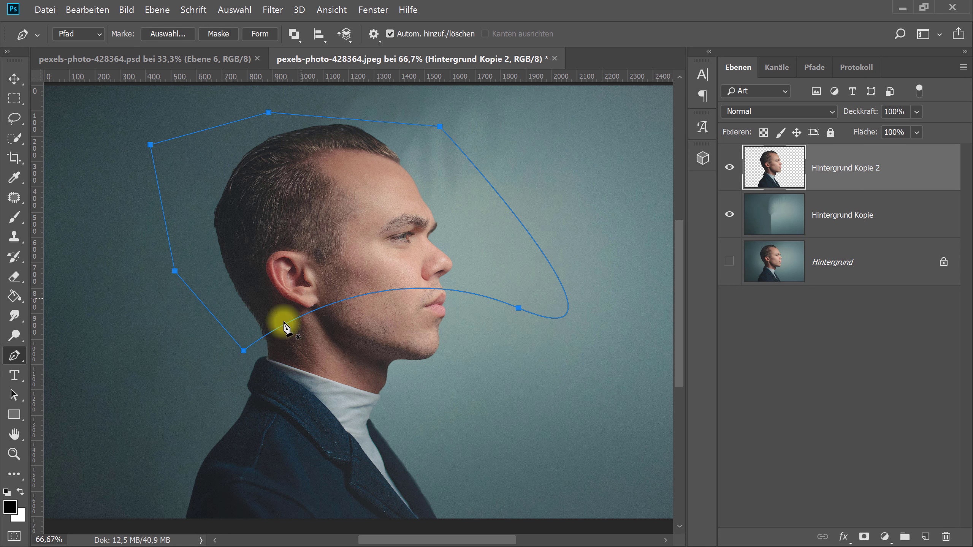
Convert the closed head path into a selection.
right_click(245, 358)
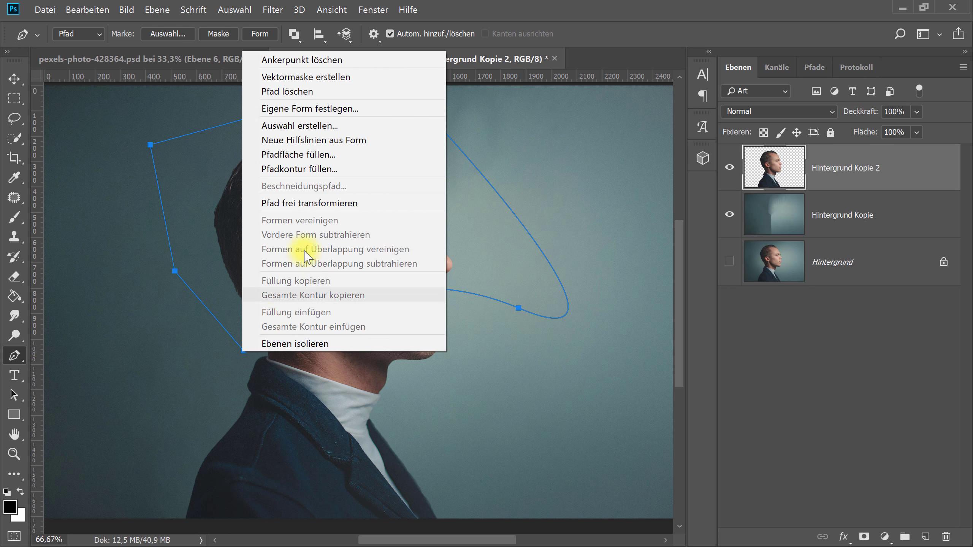
click(320, 126)
click(589, 147)
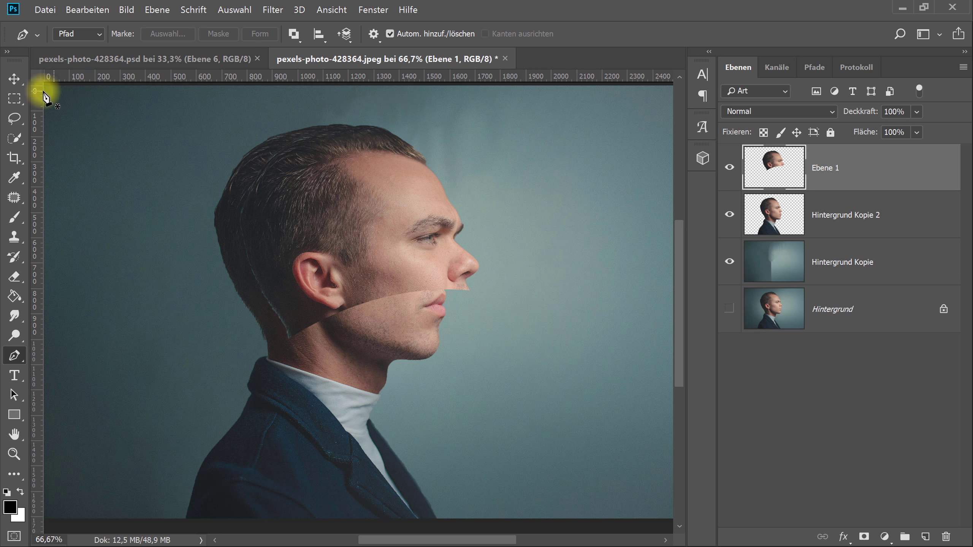
Nudge the upper-head slice on Ebene 1 into alignment and toggle its visibility to compare.
click(14, 78)
click(358, 209)
drag(357, 208, 331, 207)
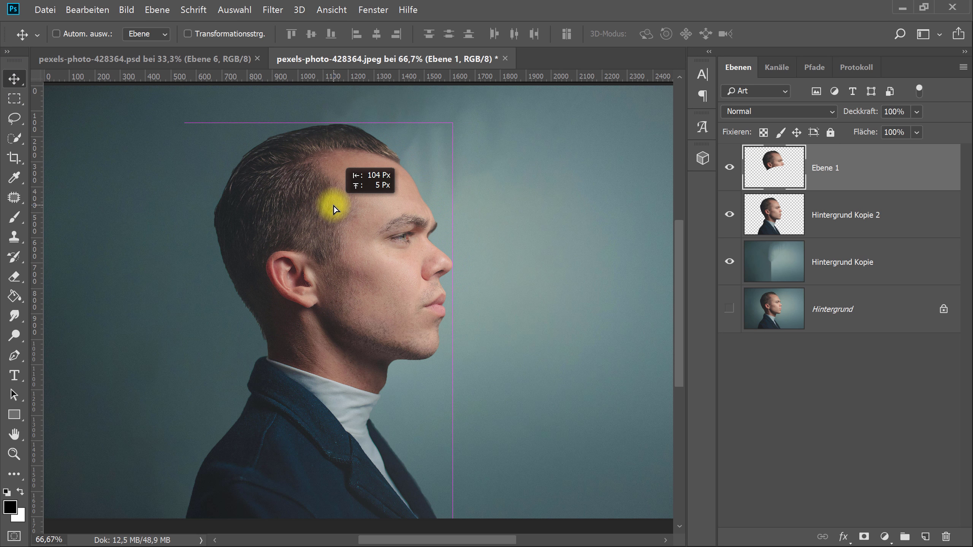
drag(332, 206, 333, 206)
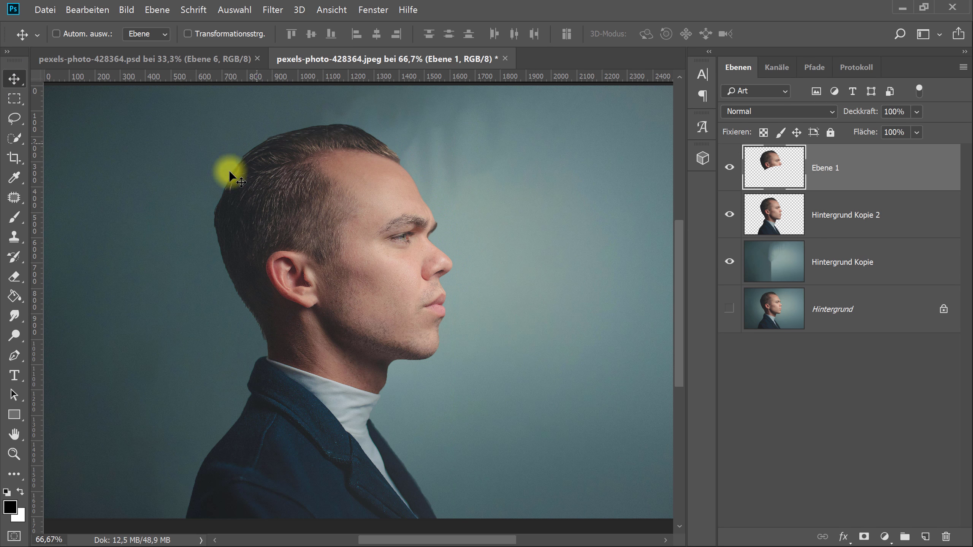
click(729, 168)
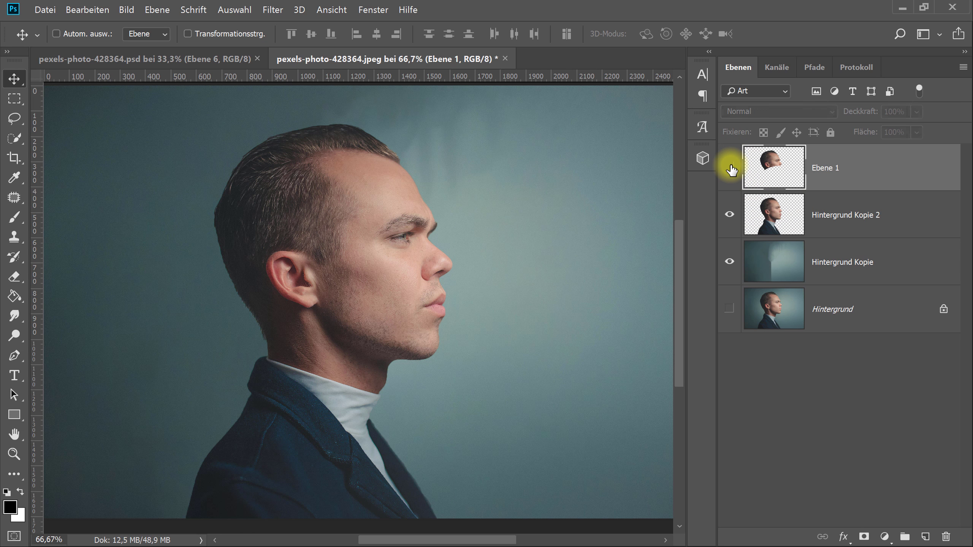
click(729, 168)
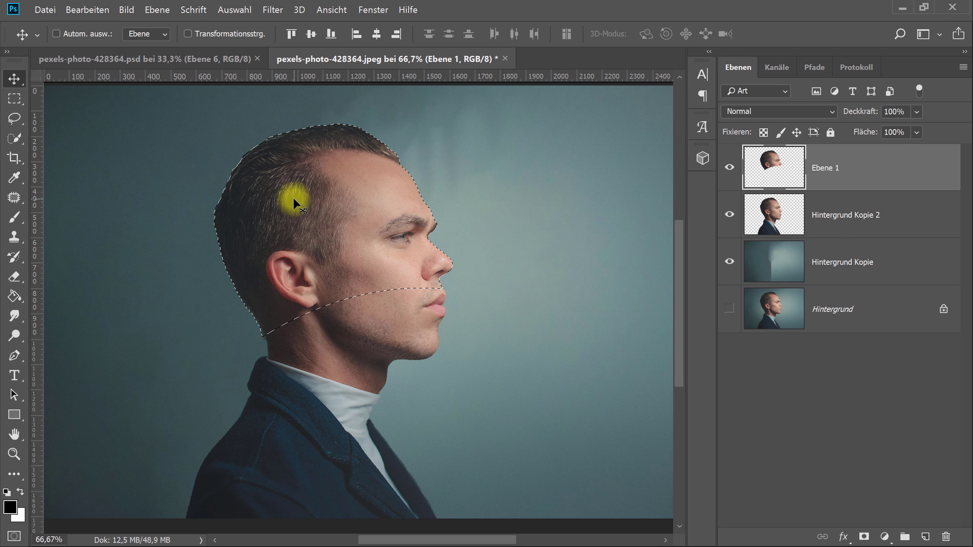
Invert the selection and add a layer mask to Hintergrund Kopie 2, removing the upper head.
click(235, 9)
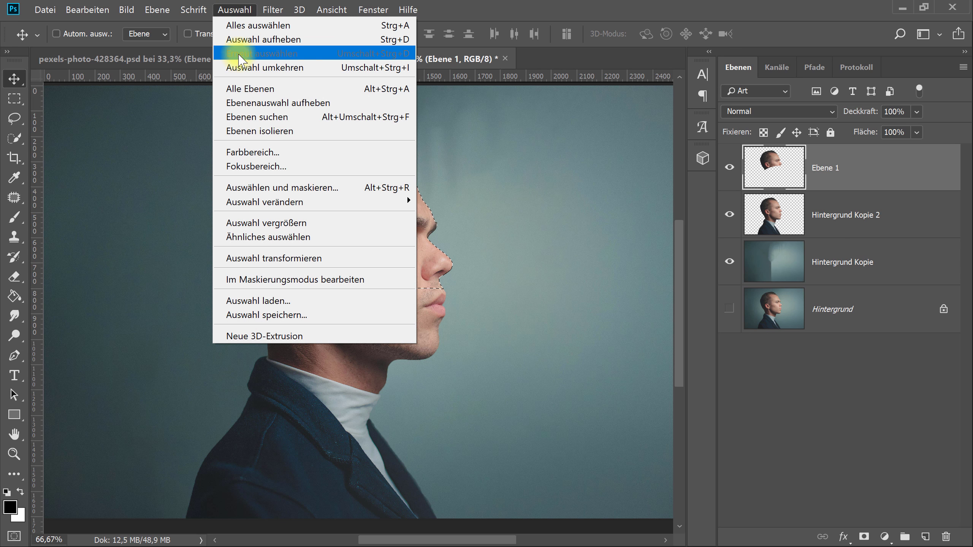
click(230, 67)
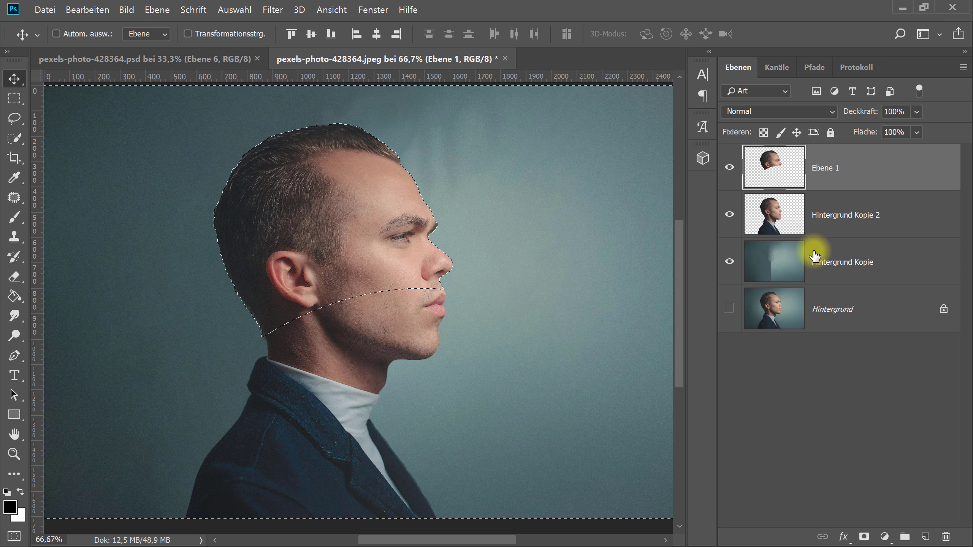
click(889, 214)
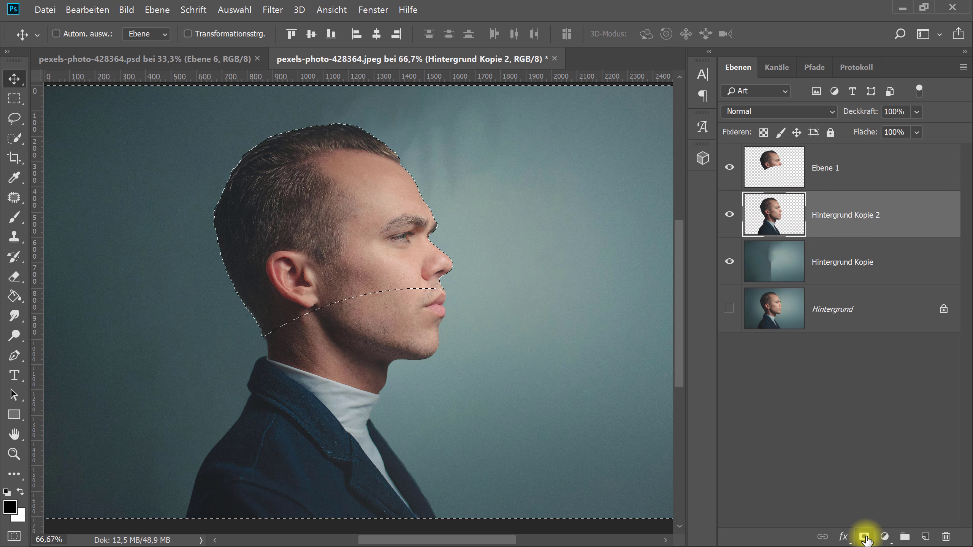
click(865, 537)
Check the mask by toggling layers, leaving Hintergrund Kopie 2 hidden and Ebene 1 active.
click(729, 167)
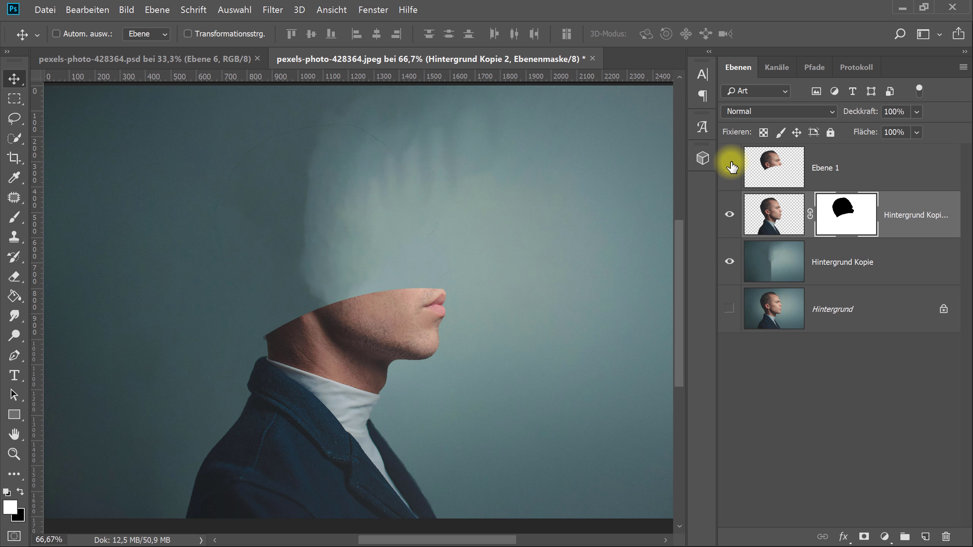
click(729, 168)
click(729, 215)
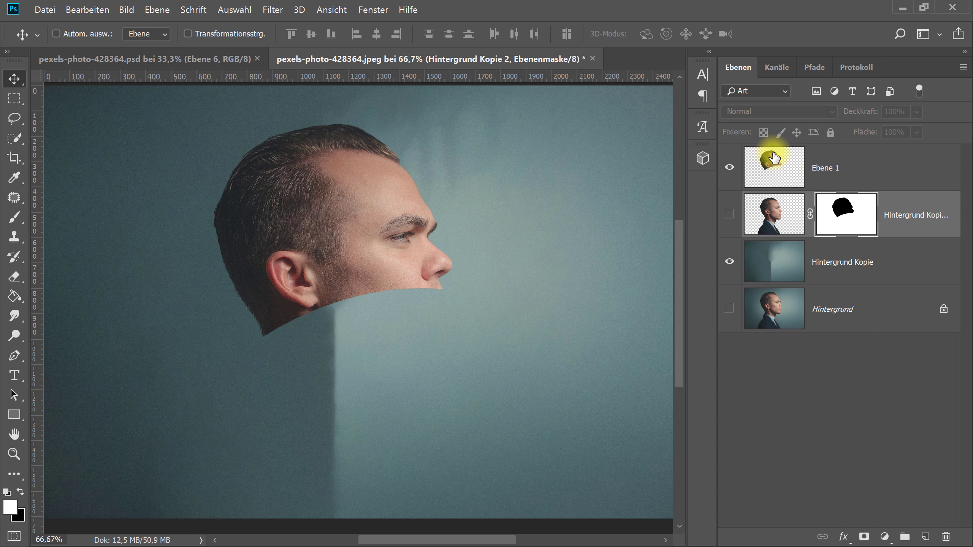
click(729, 215)
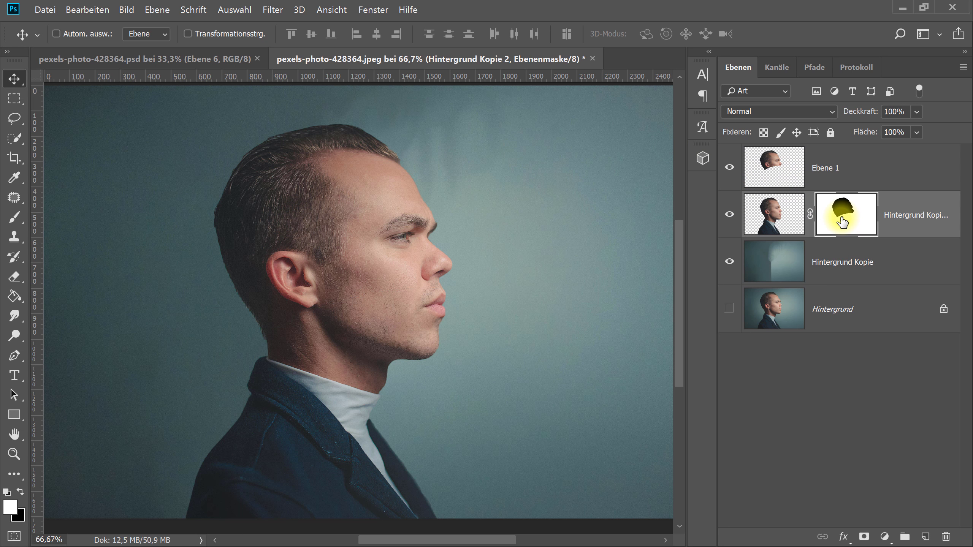
click(729, 214)
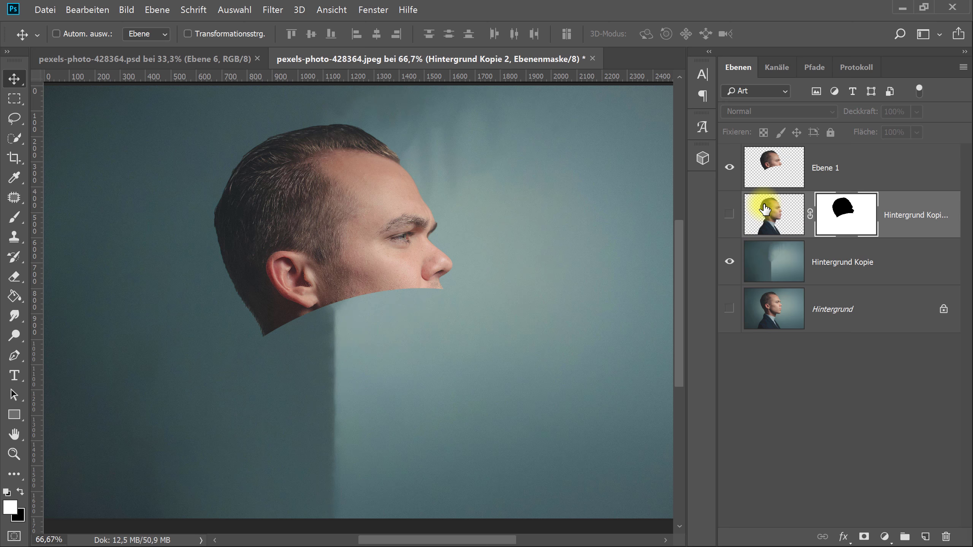
click(882, 167)
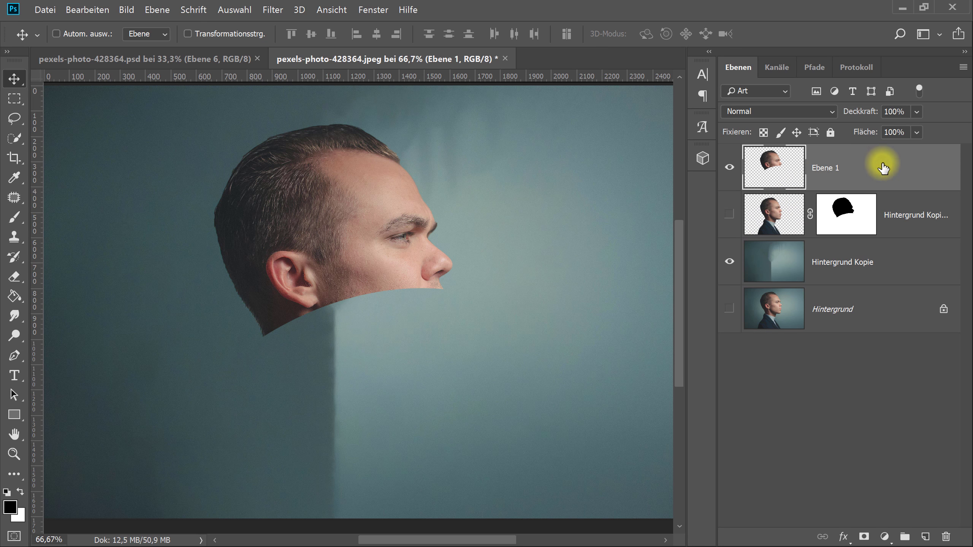
Trace a closed curved Pen path around the crown of the head.
click(14, 356)
click(61, 353)
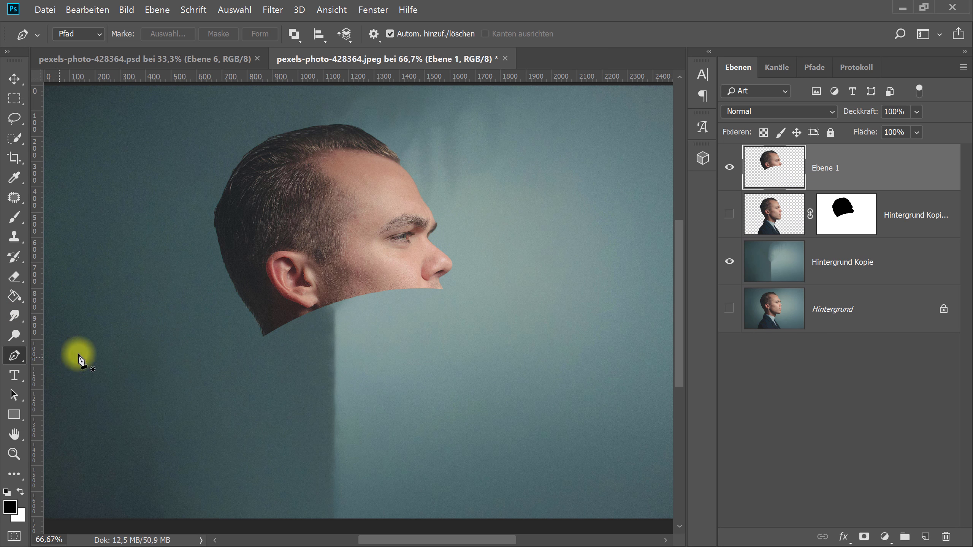
click(199, 261)
drag(486, 198, 649, 253)
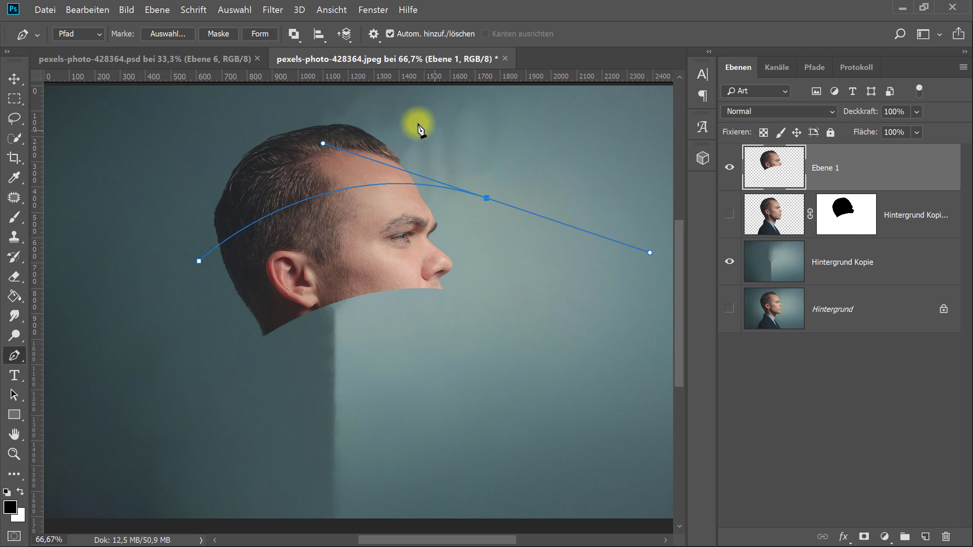
click(406, 119)
click(179, 121)
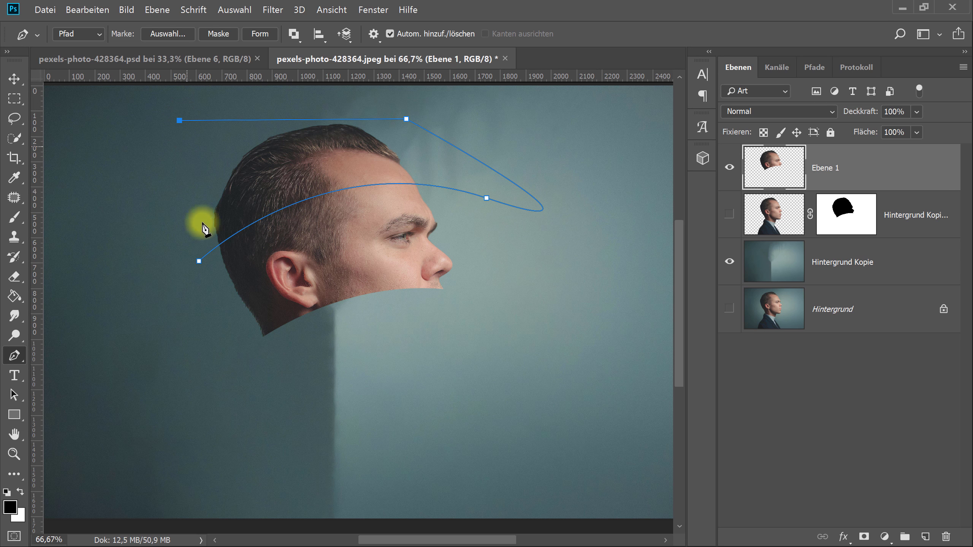
click(199, 262)
Turn the path into a selection and copy the crown onto new layer Ebene 2.
right_click(199, 261)
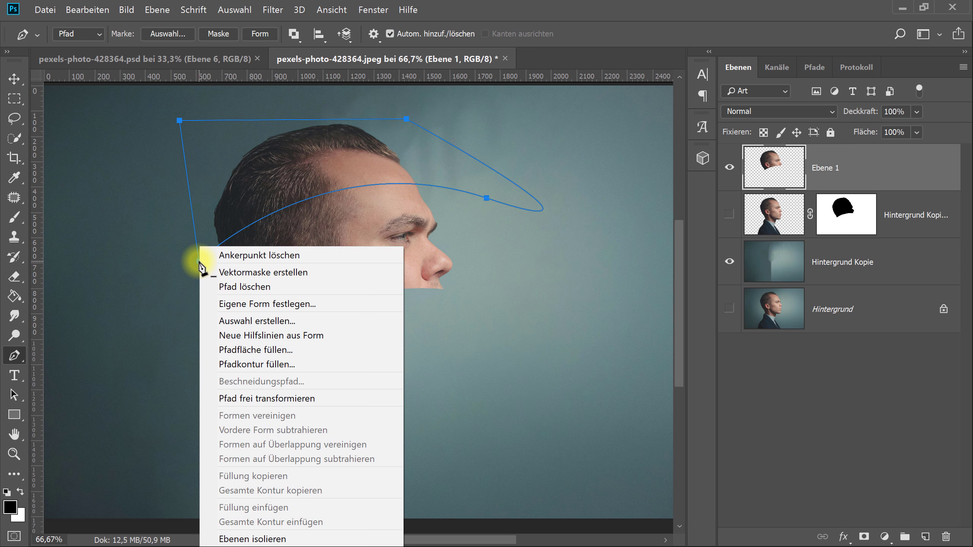
click(260, 320)
click(577, 144)
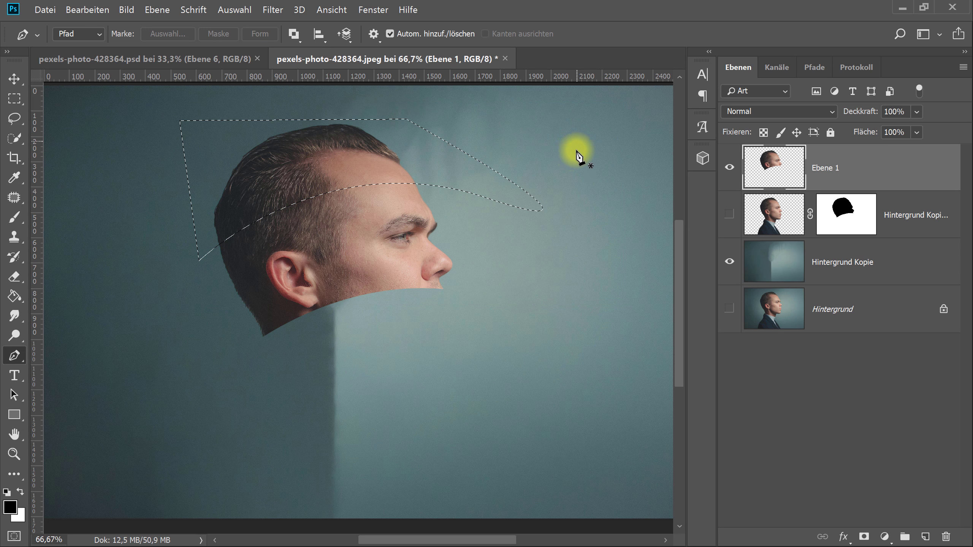
key(ctrl+j)
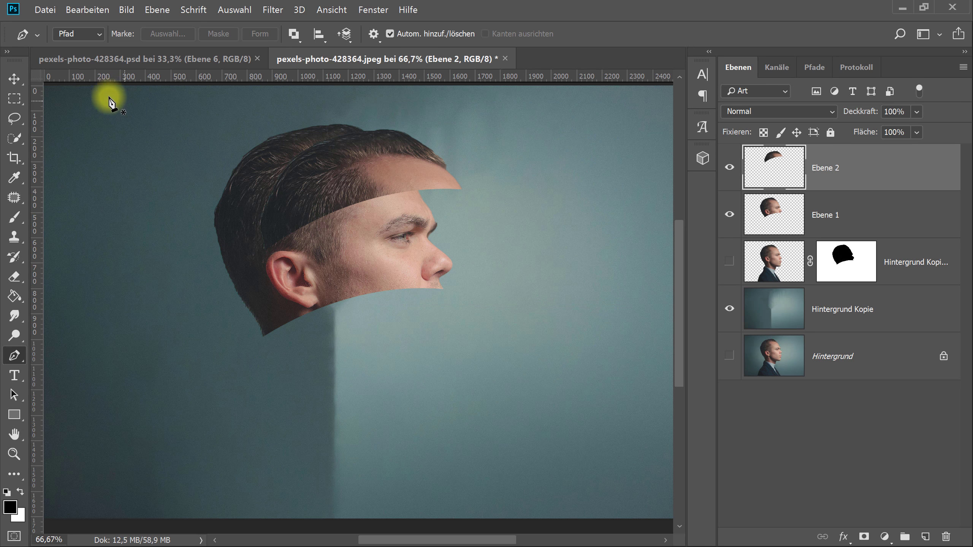
click(6, 79)
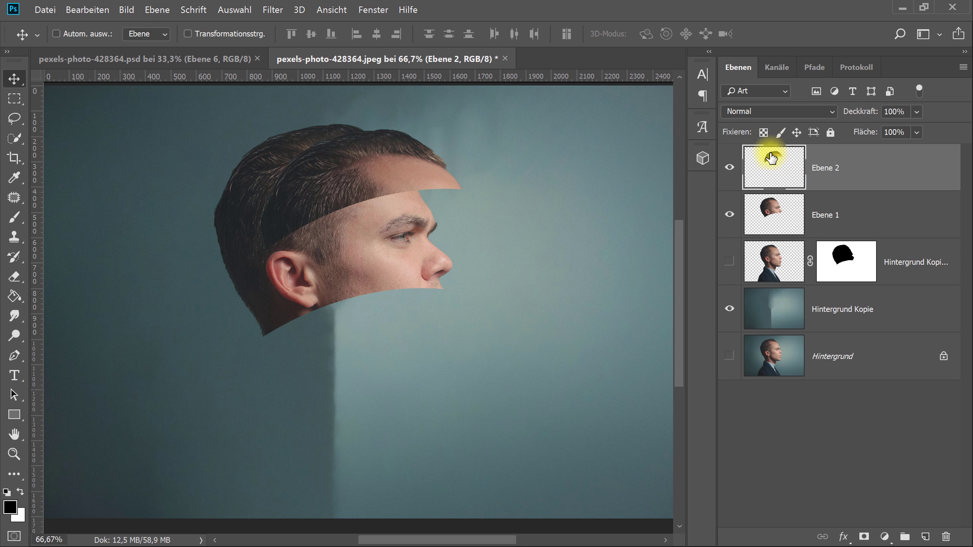
Shift the crown slice onto the head, then mask Ebene 1 with the inverted selection.
drag(389, 171, 344, 166)
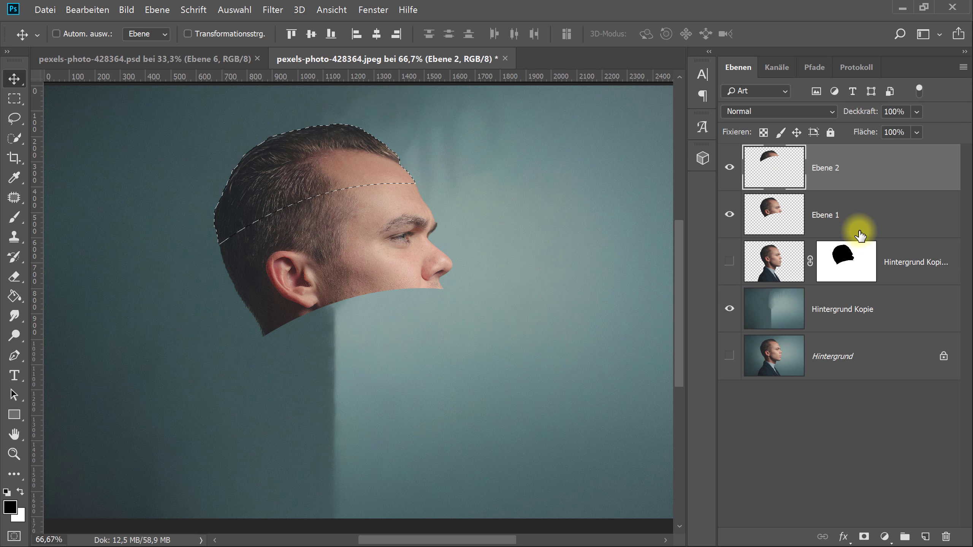
click(866, 219)
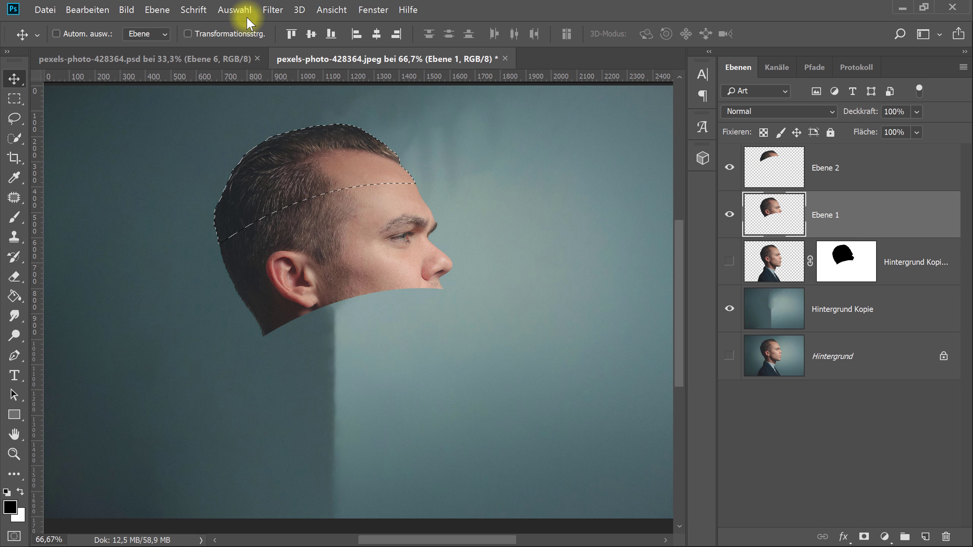
click(235, 9)
click(253, 67)
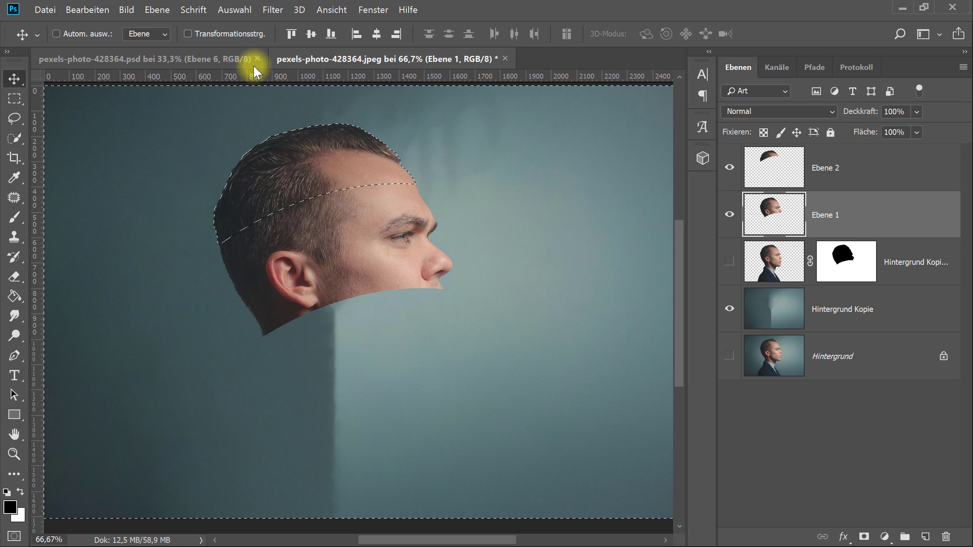
click(865, 536)
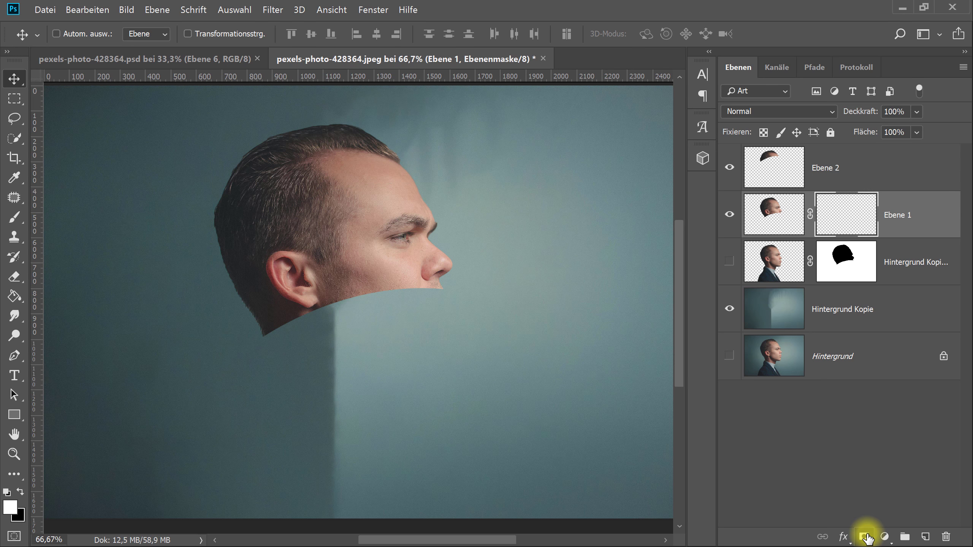
Hide both slice layers to check the Hintergrund Kopie 2 layer and target its mask.
click(730, 217)
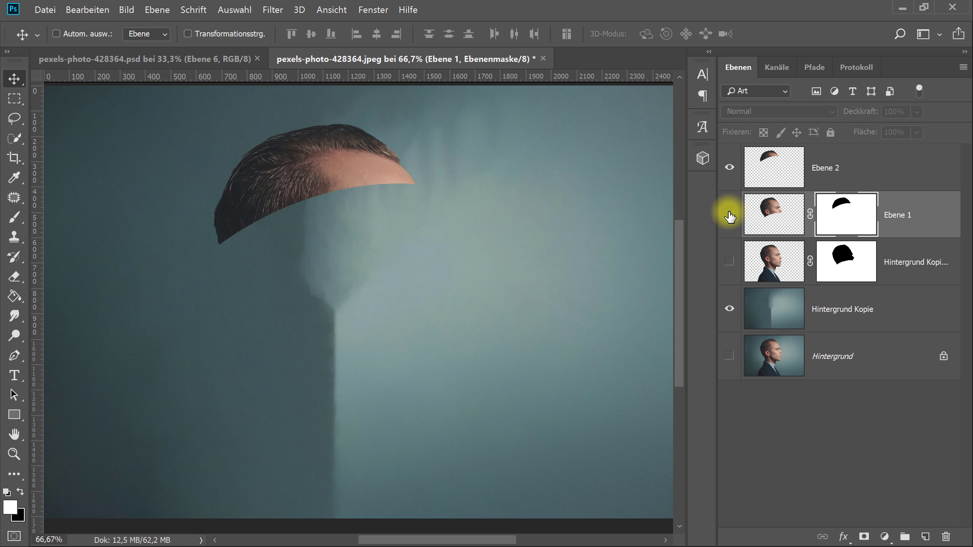
click(730, 167)
click(730, 217)
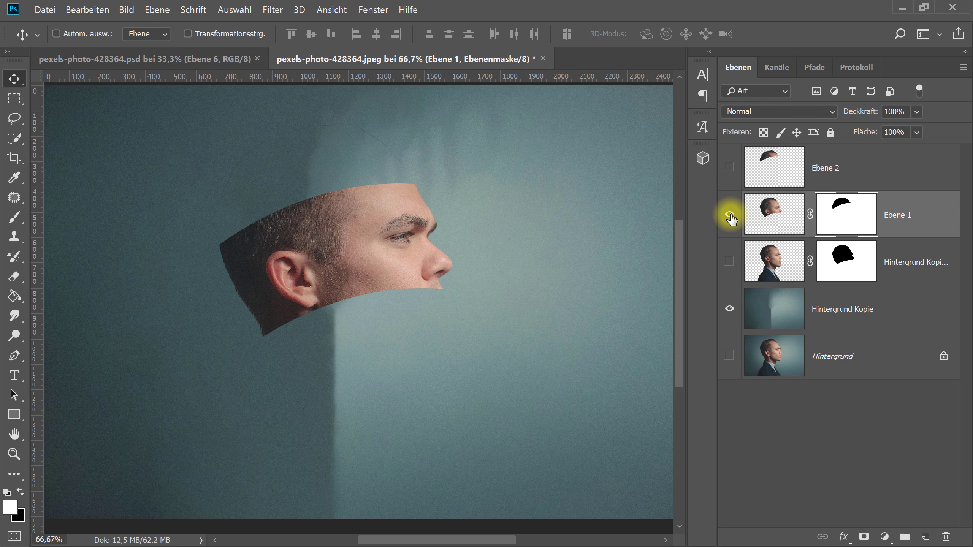
click(730, 262)
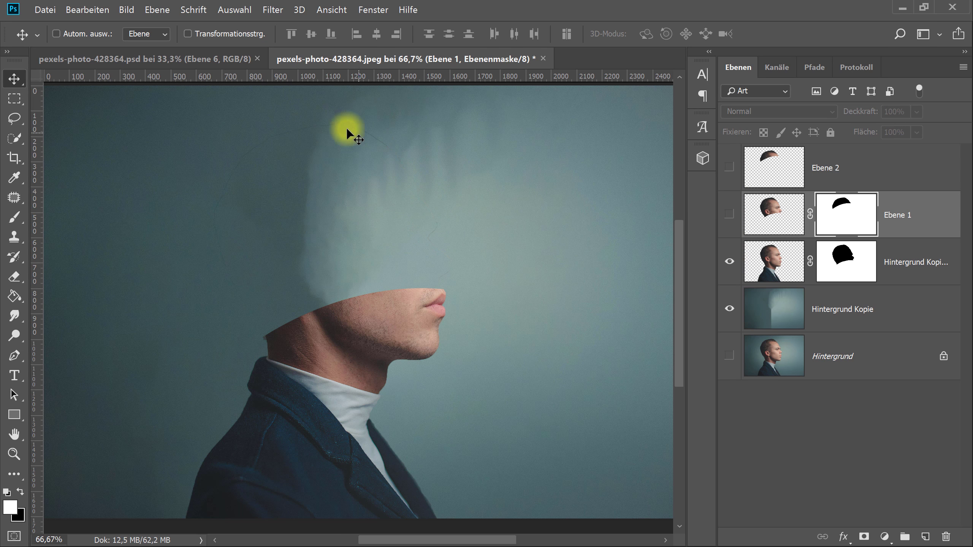
click(839, 260)
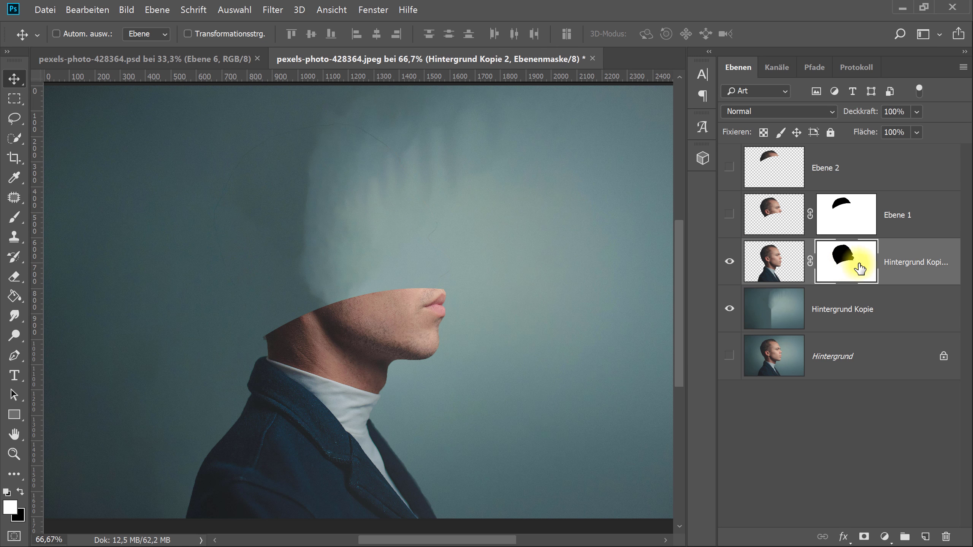
Set up a black Brush and target Ebene 1's mask for touch-up.
click(14, 218)
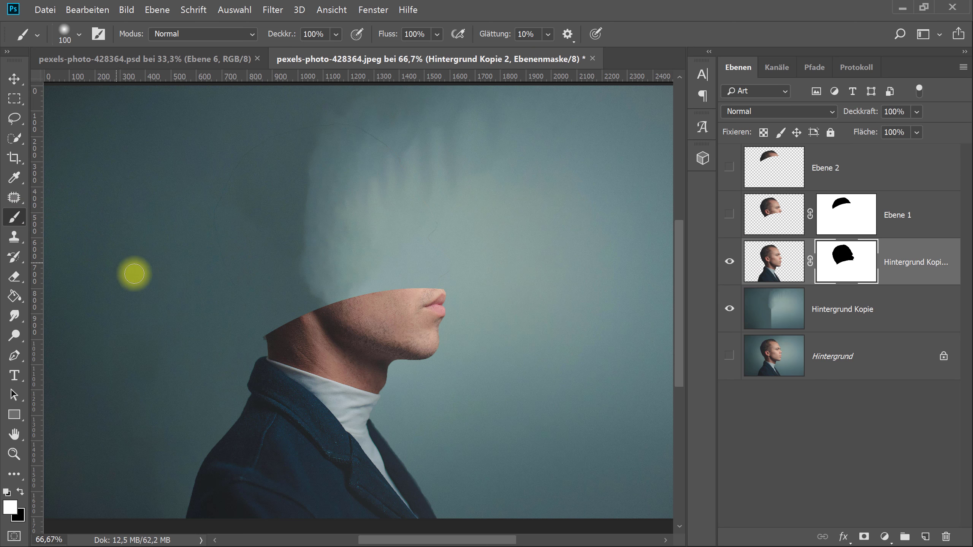
click(19, 492)
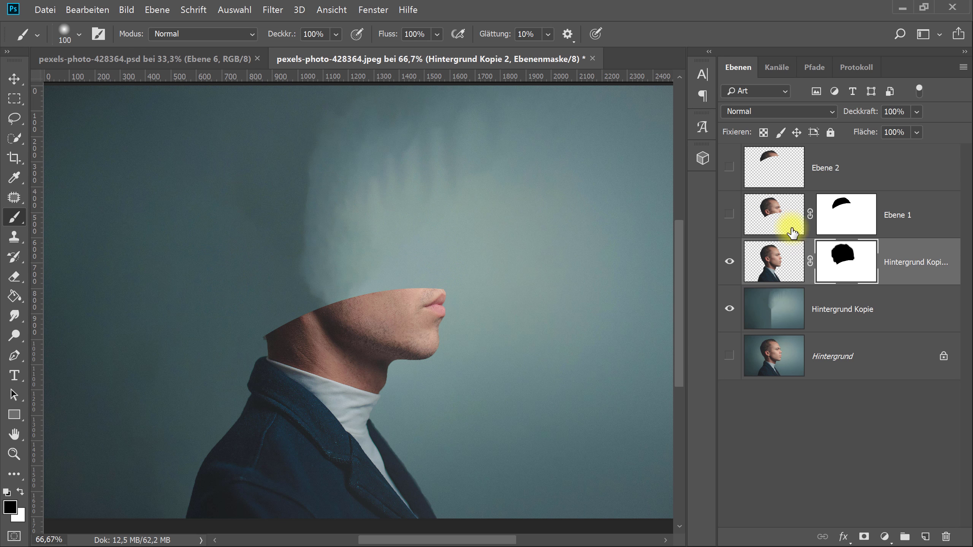
click(729, 215)
click(729, 261)
click(840, 215)
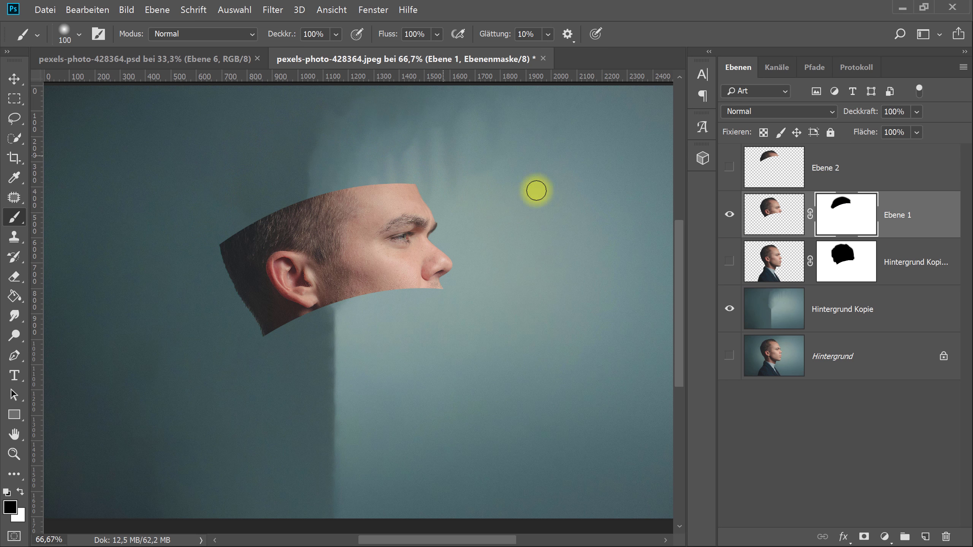
Check the slice layers one by one, then show all three and select Ebene 2.
click(729, 261)
click(729, 167)
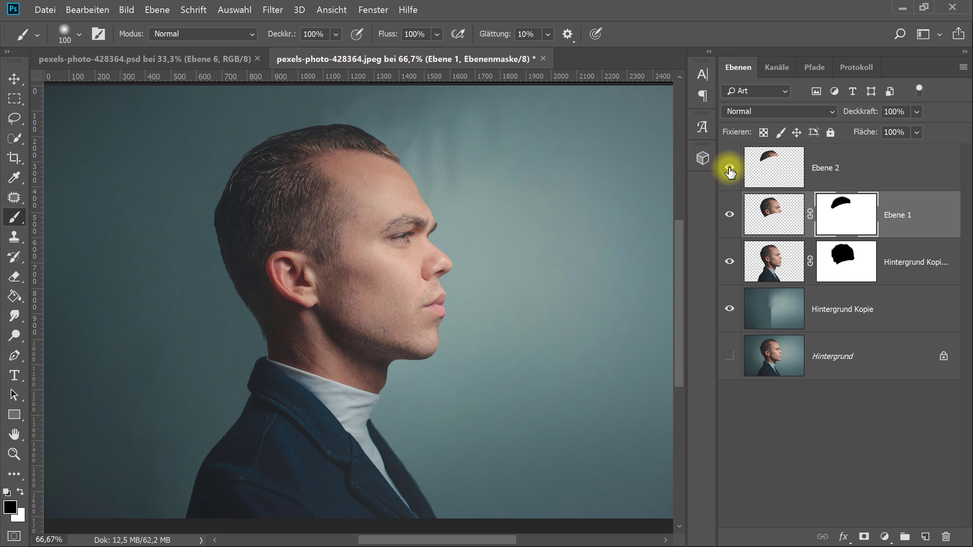
click(729, 167)
click(728, 218)
click(730, 264)
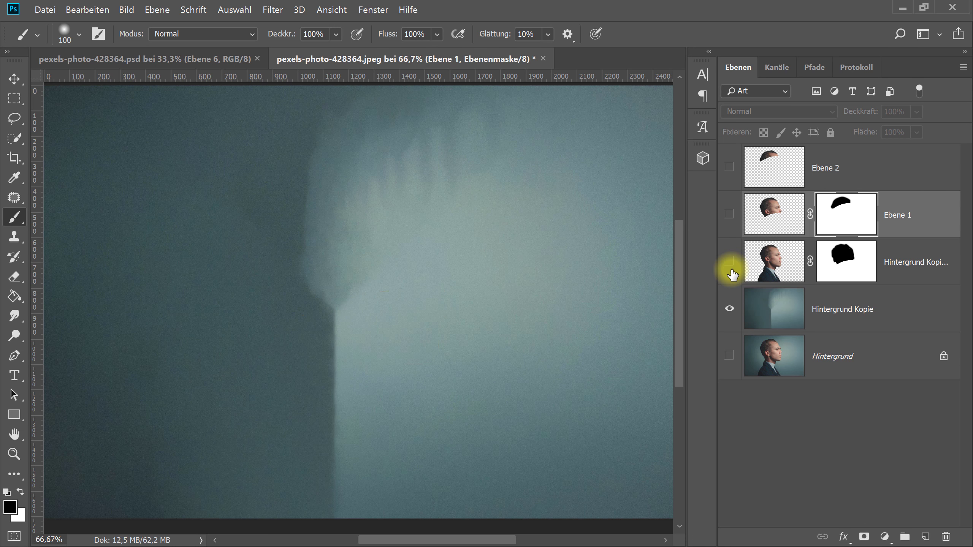
click(729, 214)
click(729, 167)
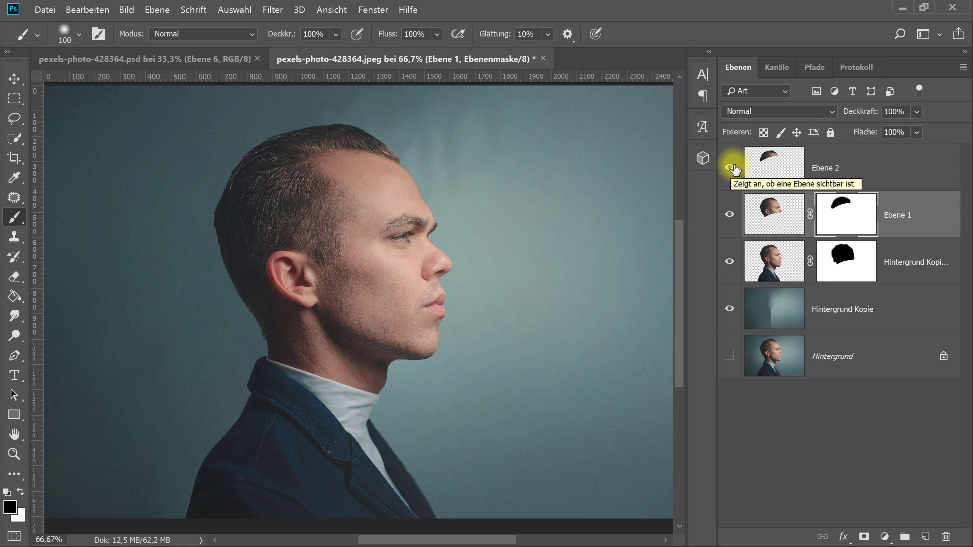
click(879, 174)
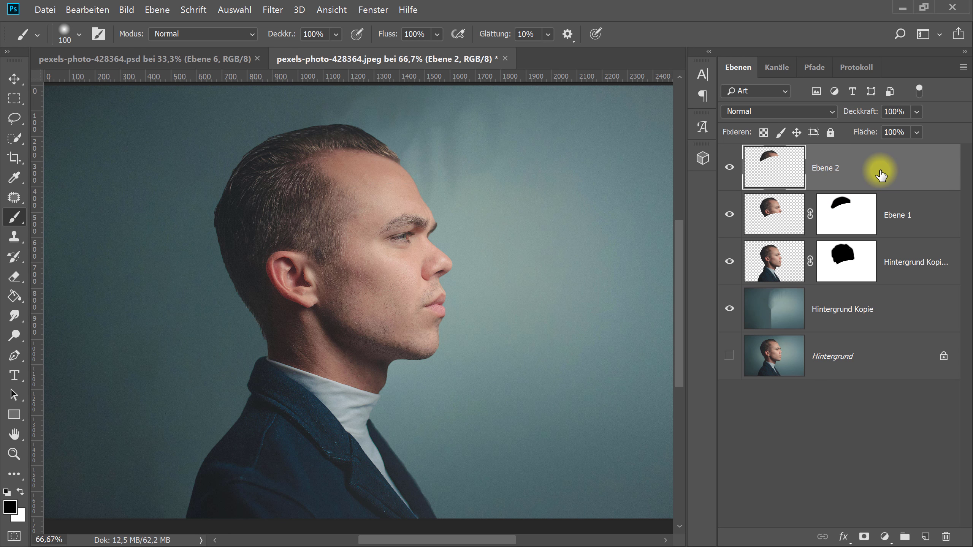
With the Move tool, nudge the Ebene 2 hair cap up and right in Shift+arrow steps.
click(12, 81)
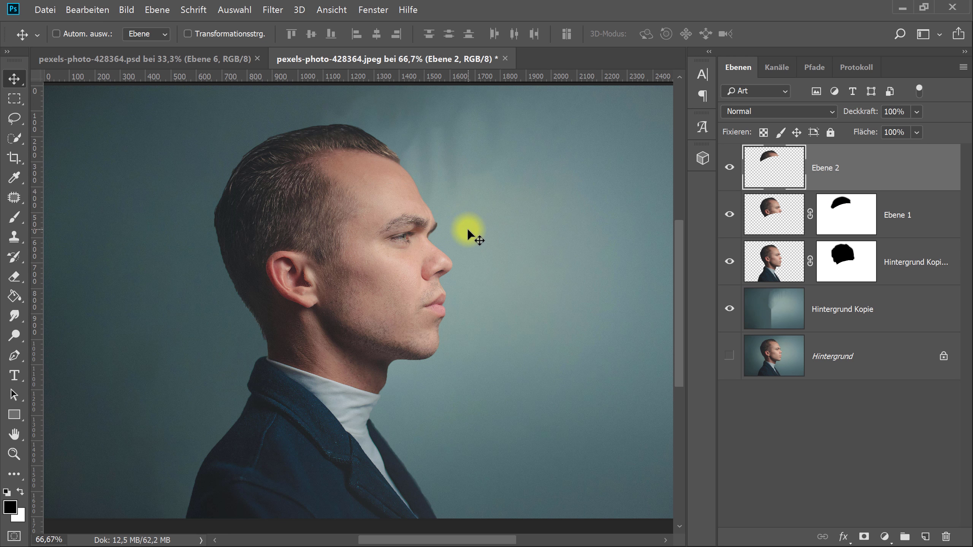
key(shift+Up)
key(shift+Up)
key(shift+Up)
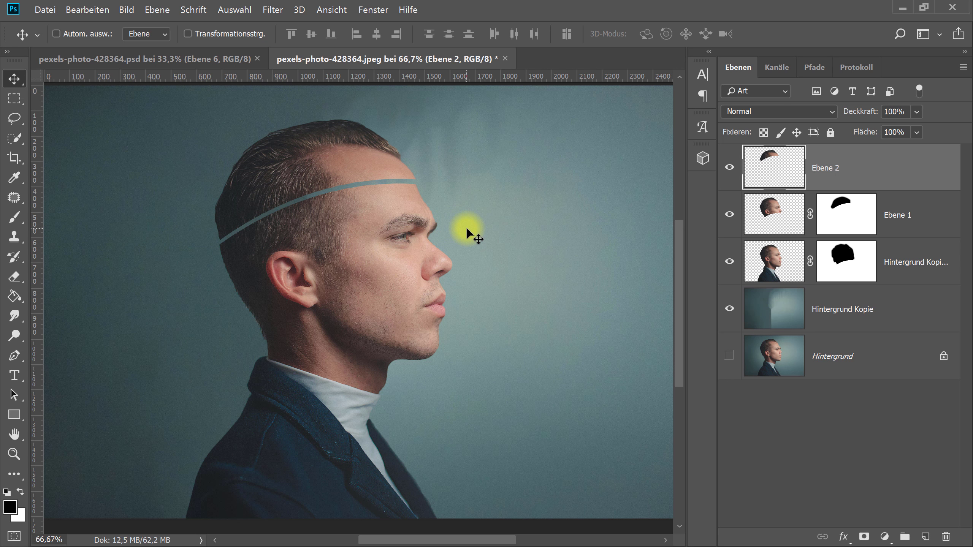
key(shift+Up)
key(shift+Up)
key(shift+Up)
key(shift+Up)
key(shift+Up)
key(shift+Up)
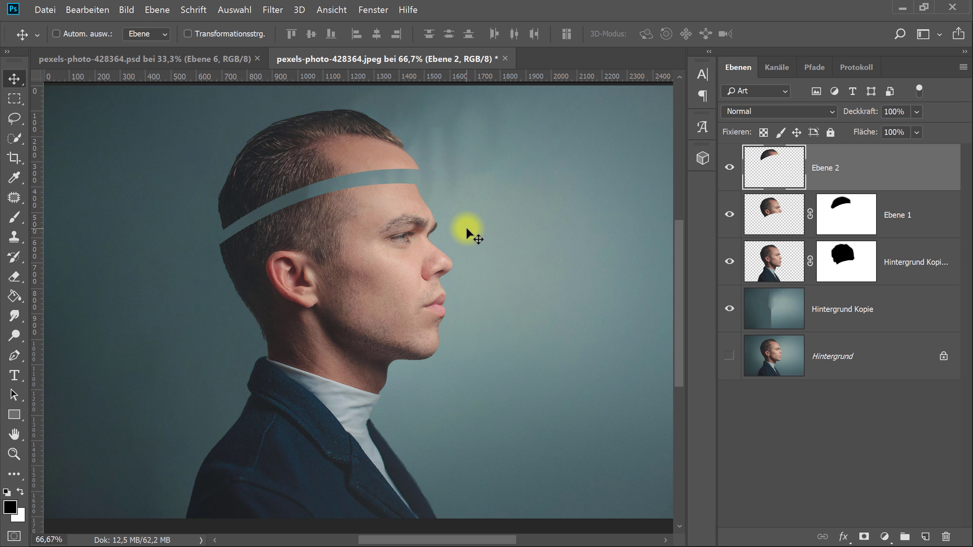
key(shift+Right)
key(shift+Right)
key(shift+Right)
key(shift+Right)
key(shift+Up)
key(shift+Up)
key(shift+Up)
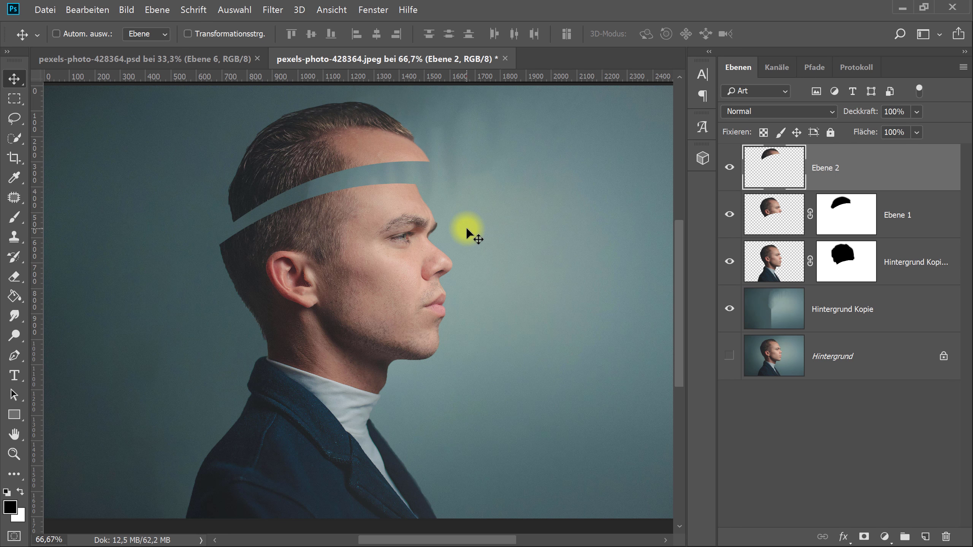
key(shift+Right)
key(shift+Right)
key(shift+Right)
key(shift+Right)
key(shift+Up)
key(shift+Right)
key(shift+Up)
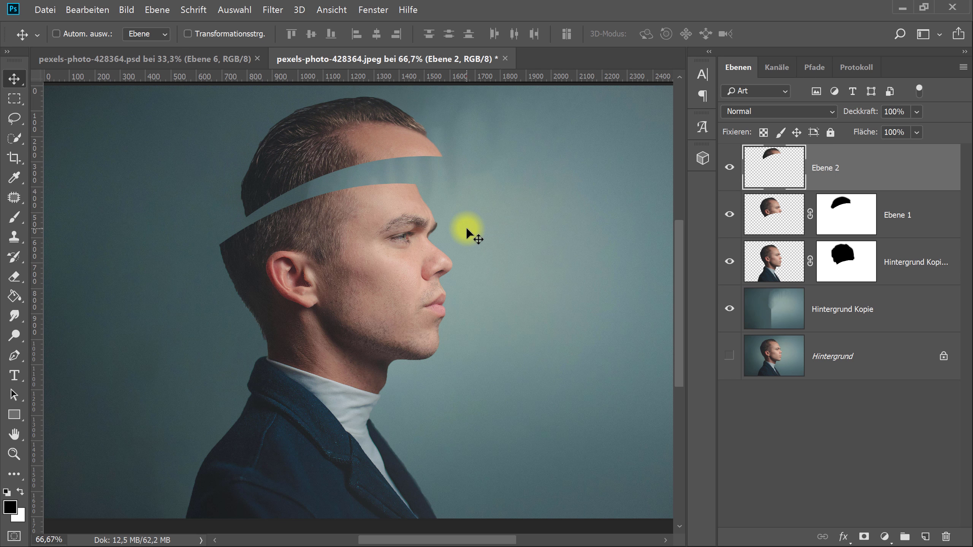
key(shift+Left)
key(shift+Left)
key(shift+Up)
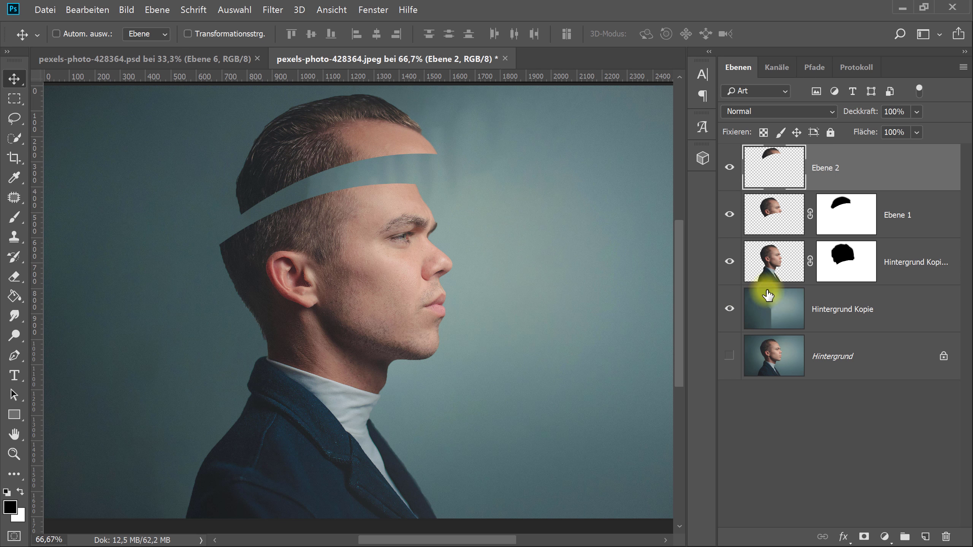
key(shift+Right)
key(shift+Right)
key(shift+Up)
key(shift+Right)
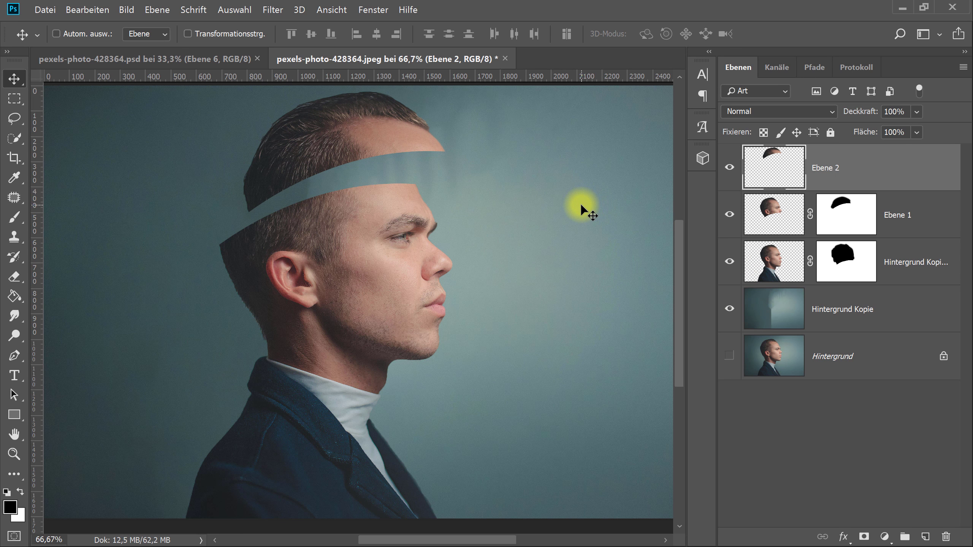
Nudge the Ebene 1 face slice upward and slightly left with Shift+arrow keys.
click(925, 219)
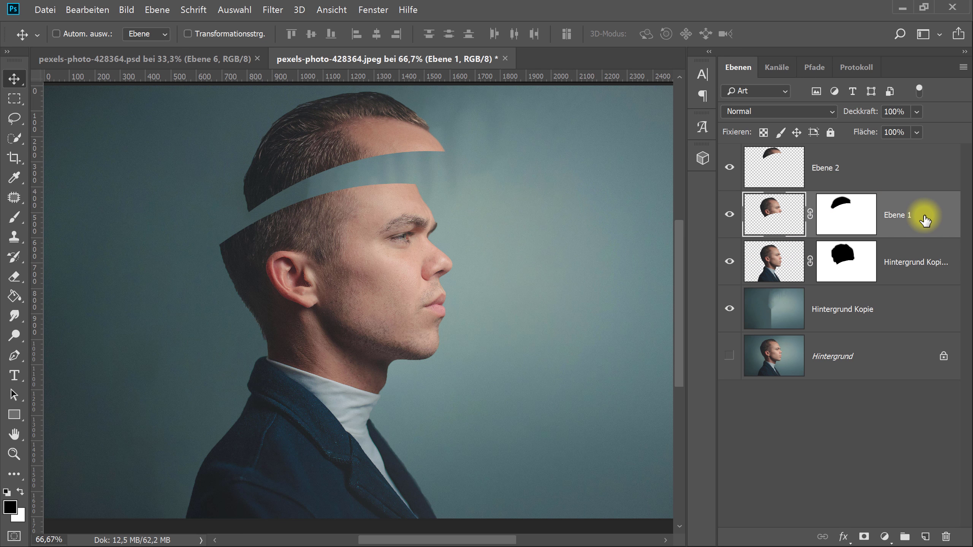
key(shift+Left)
key(shift+Left)
key(shift+Left)
key(shift+Left)
key(shift+Left)
key(shift+Left)
key(shift+Left)
key(shift+Left)
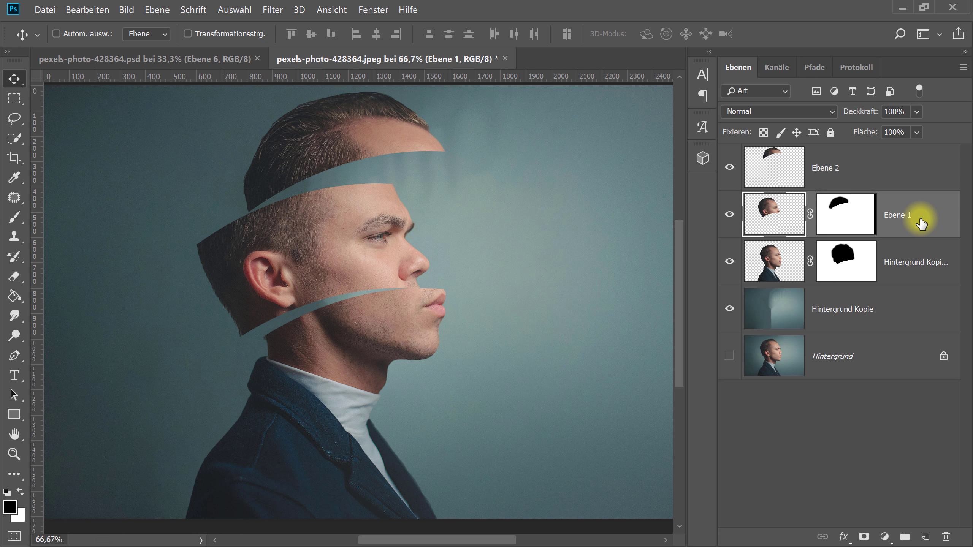
key(shift+Right)
key(shift+Right)
key(shift+Up)
key(shift+Up)
key(shift+Right)
key(shift+Right)
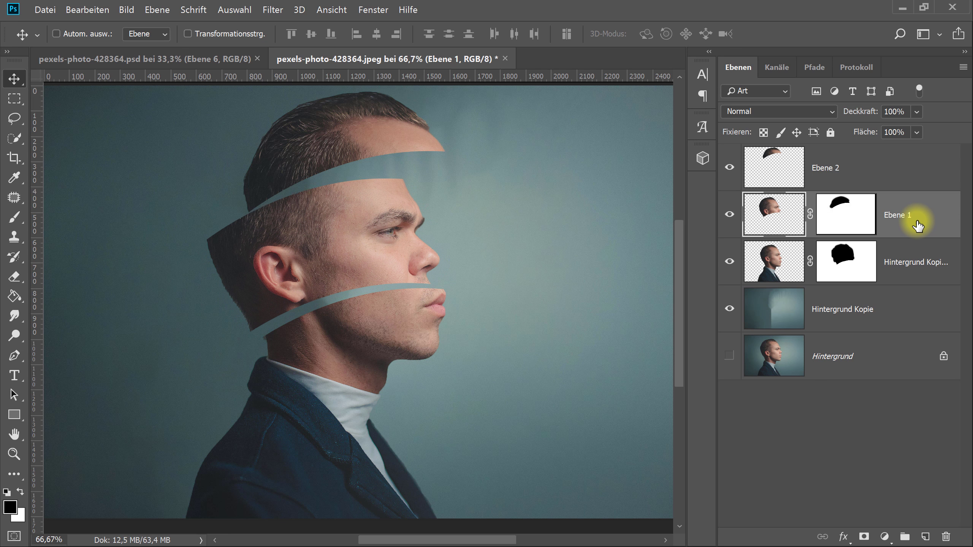
key(shift+Up)
key(shift+Up)
key(shift+Up)
key(shift+Left)
key(shift+Up)
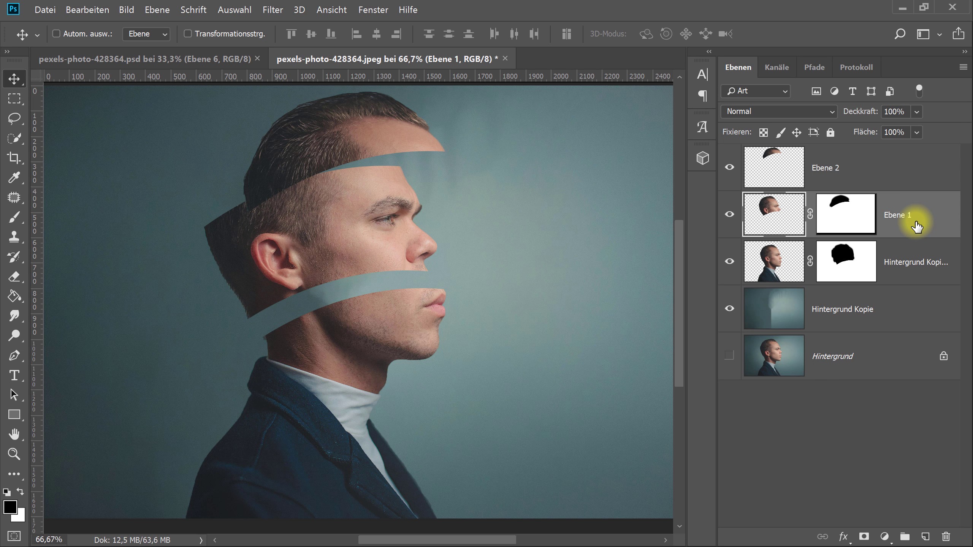
key(shift+Down)
key(shift+Left)
Nudge the Ebene 2 hair cap further up and left.
key(shift+Up)
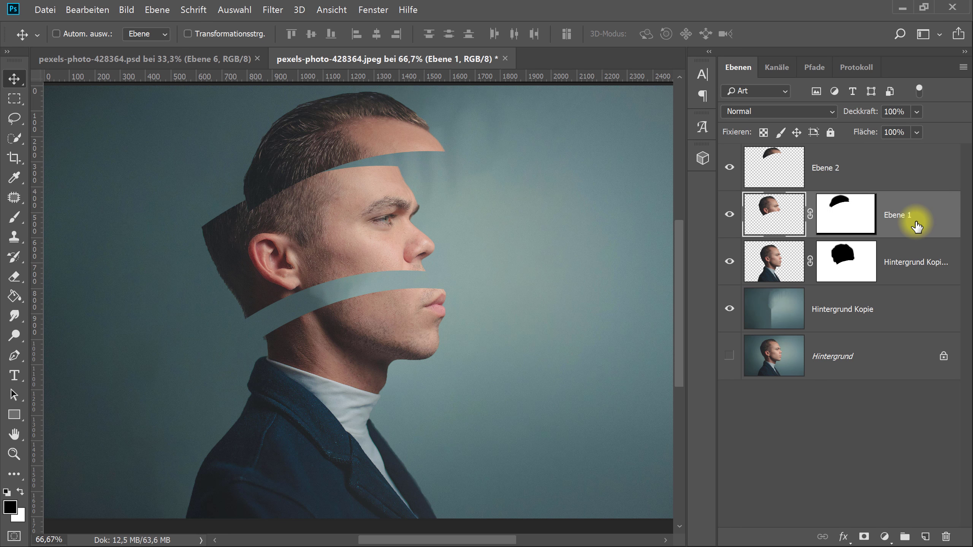
key(shift+Down)
click(876, 181)
key(shift+Up)
key(shift+Up)
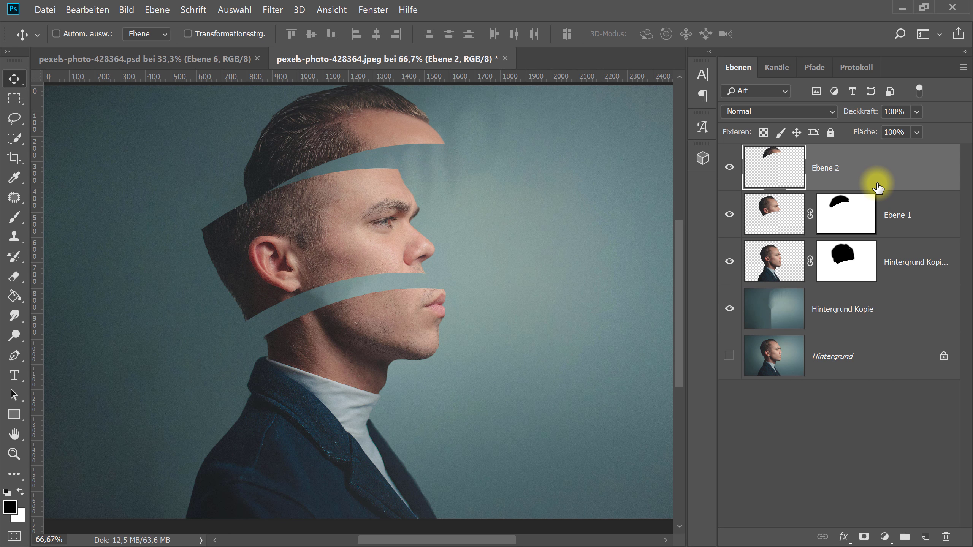
key(shift+Up)
key(shift+Left)
key(shift+Up)
key(shift+Left)
key(shift+Up)
key(shift+Left)
key(shift+Left)
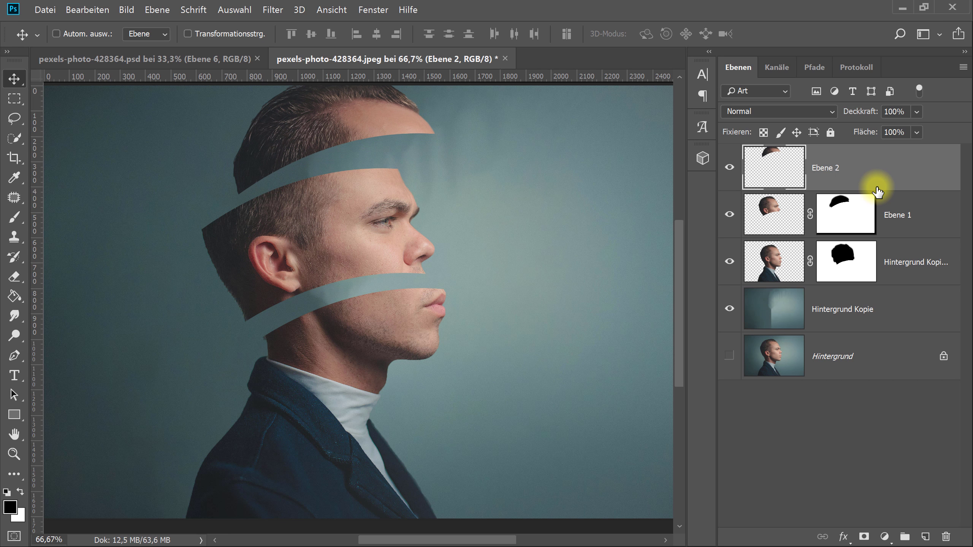
key(shift+Left)
key(shift+Left)
key(shift+Left)
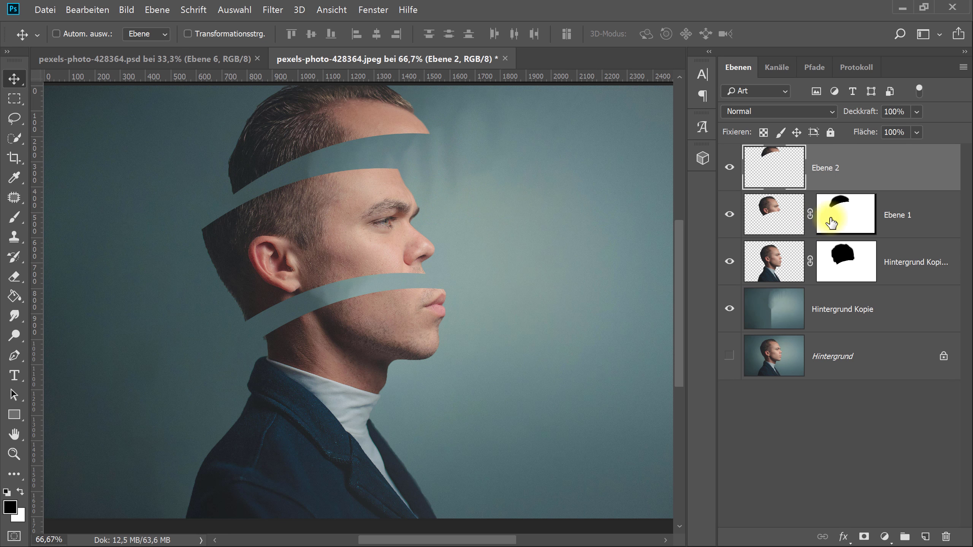
Add empty layer Ebene 3 and trace a closed curved Pen path around the hair cap.
click(924, 537)
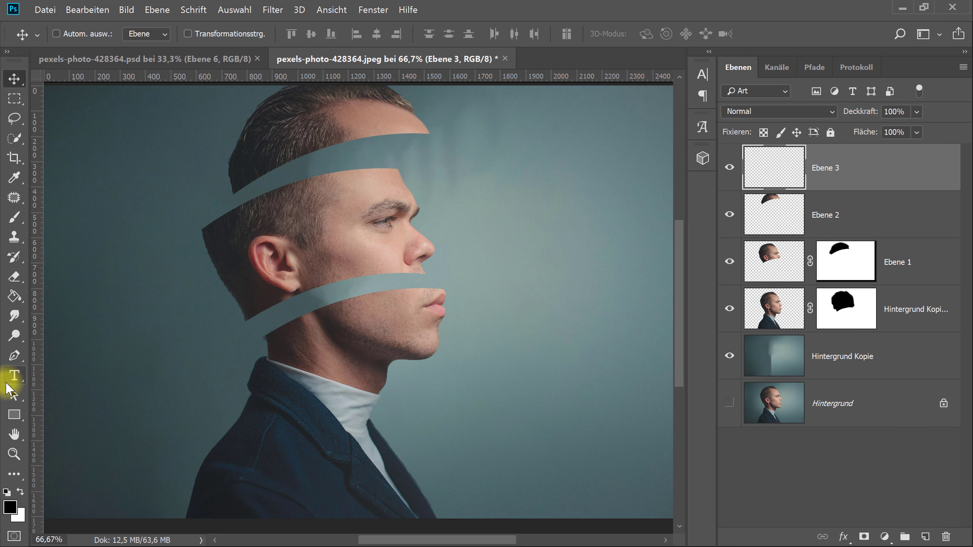
drag(14, 356, 65, 354)
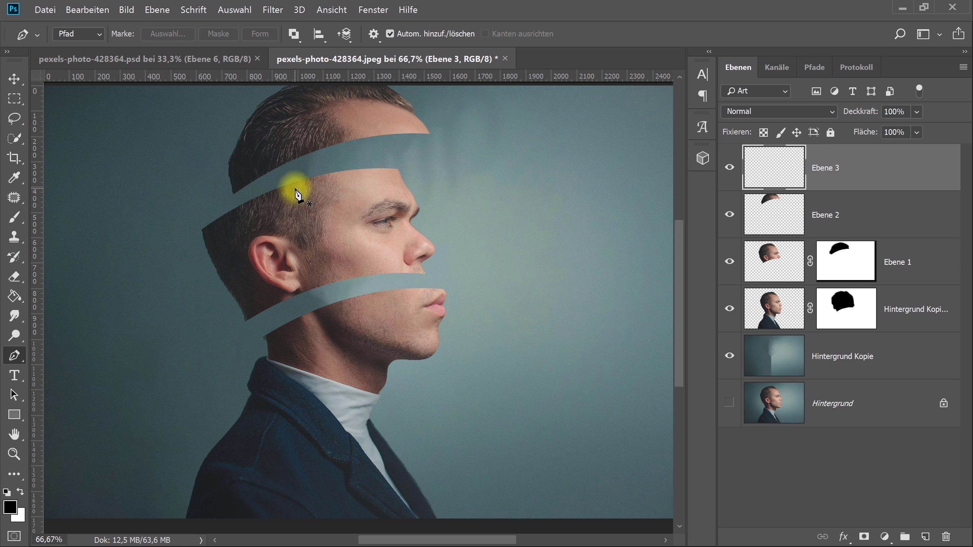
click(235, 193)
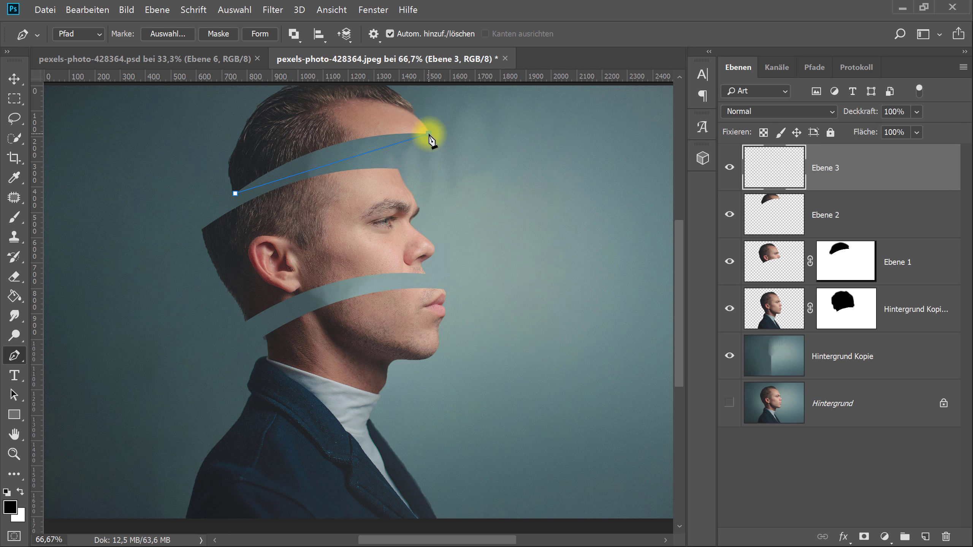
drag(437, 127, 481, 98)
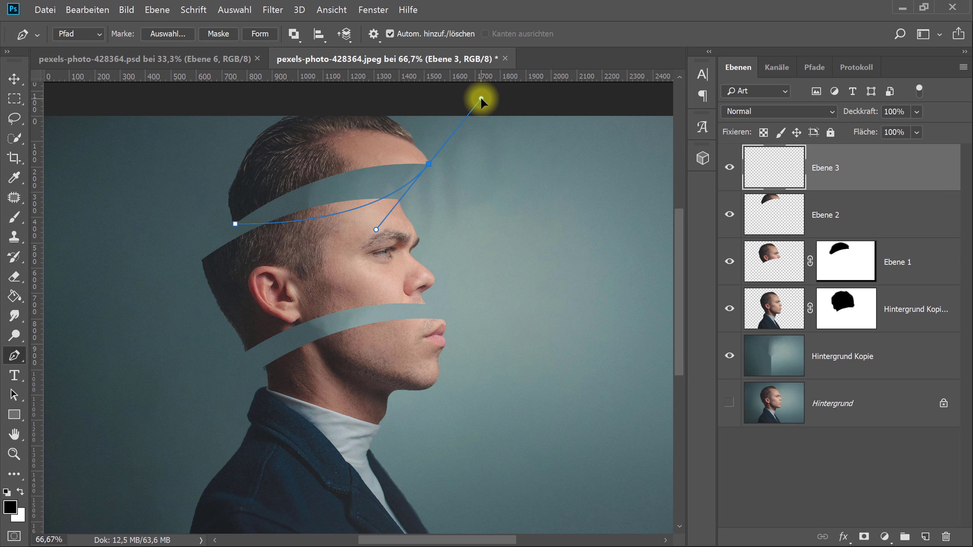
drag(482, 98, 484, 97)
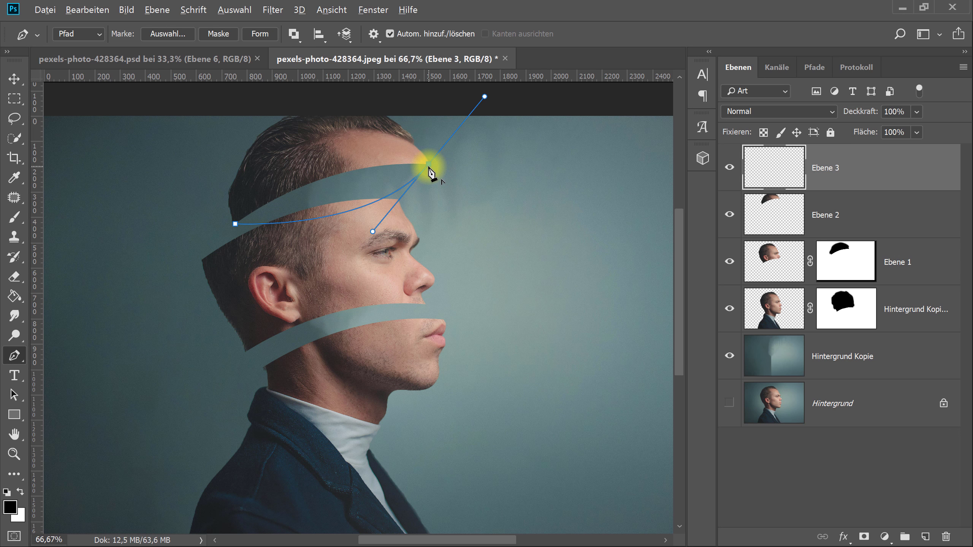
drag(428, 164, 369, 149)
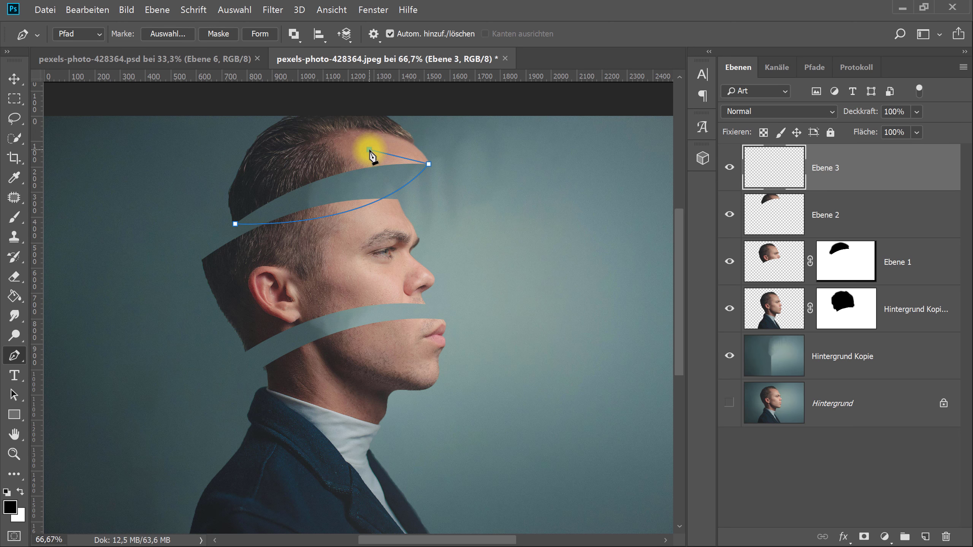
click(304, 150)
click(263, 174)
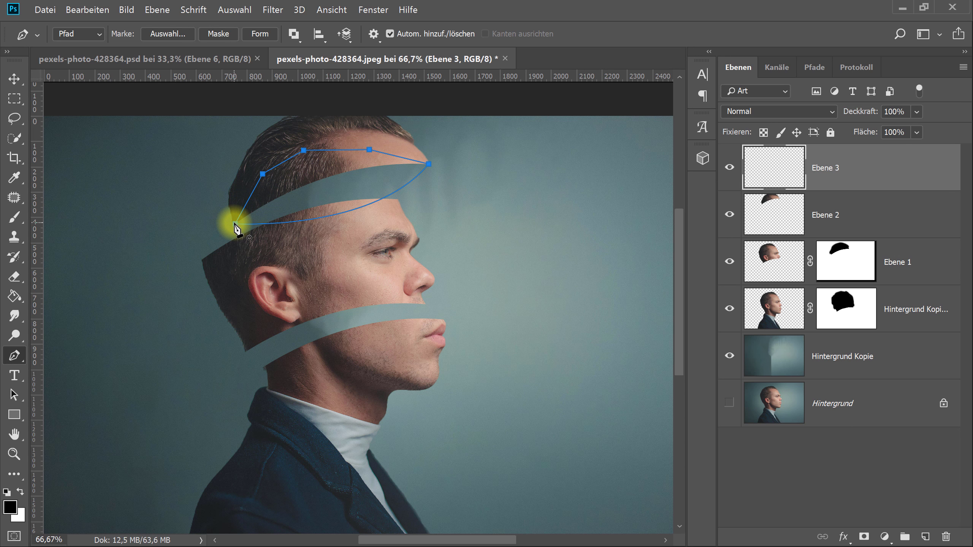
click(235, 224)
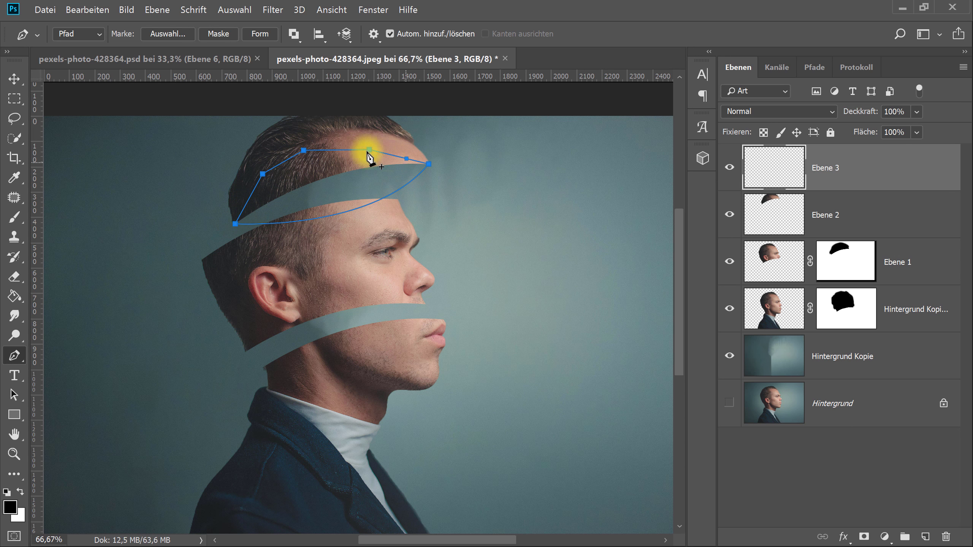
Turn the crown path into a selection via Auswahl erstellen.
right_click(365, 209)
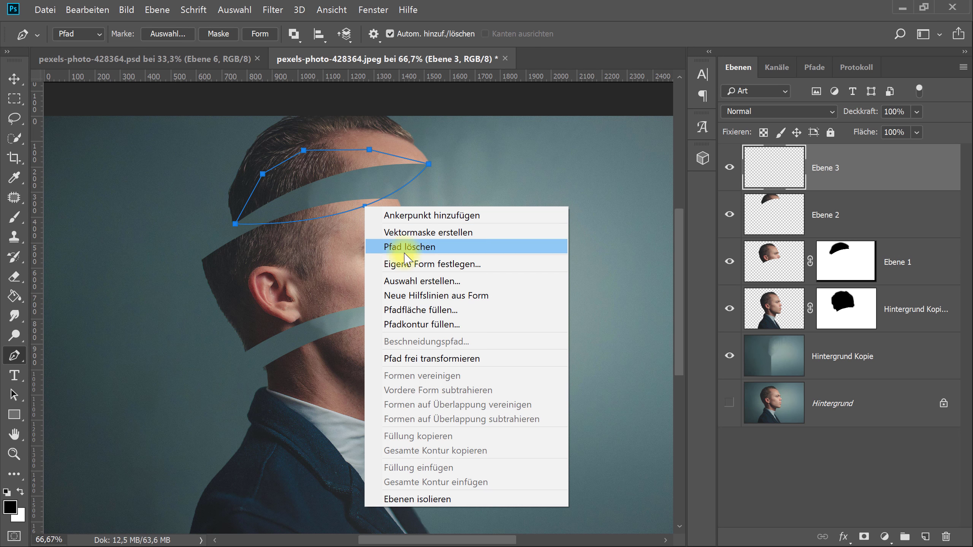
click(403, 281)
click(561, 143)
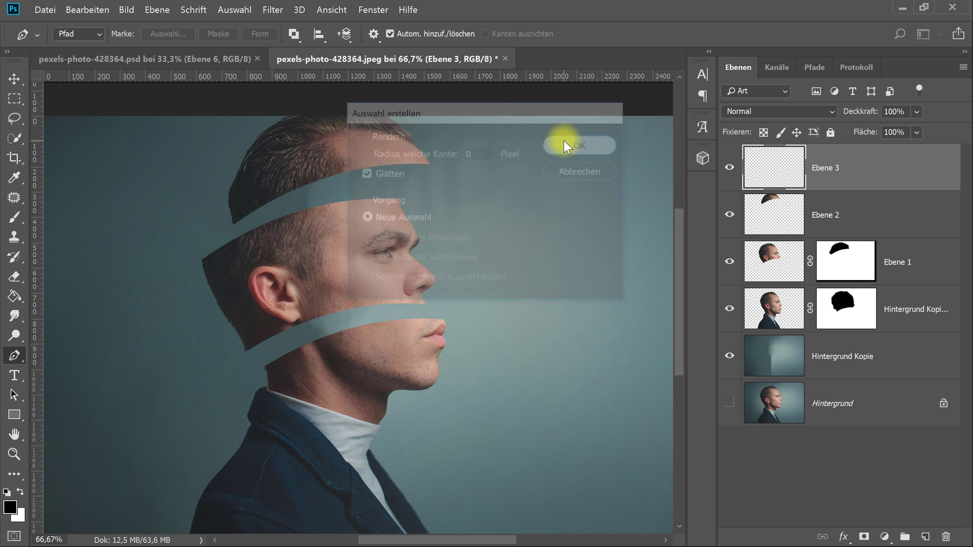
Fill the crown selection on Ebene 3 with bright green using the Paint Bucket.
click(12, 301)
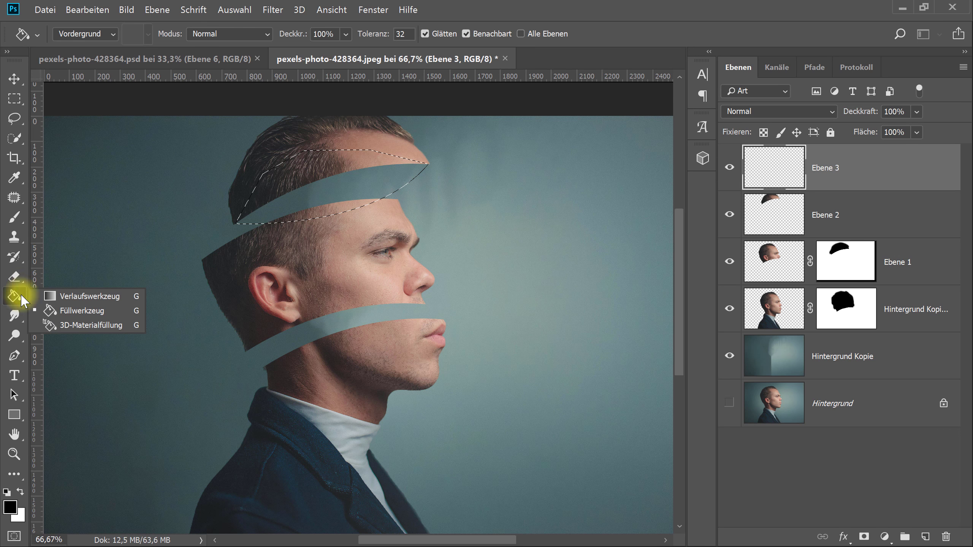
click(77, 311)
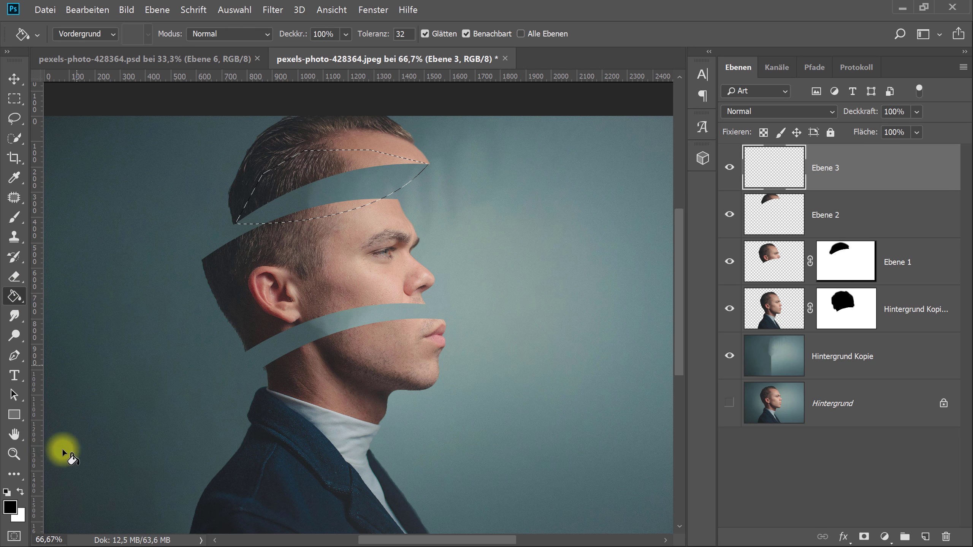
click(10, 507)
drag(643, 215, 644, 242)
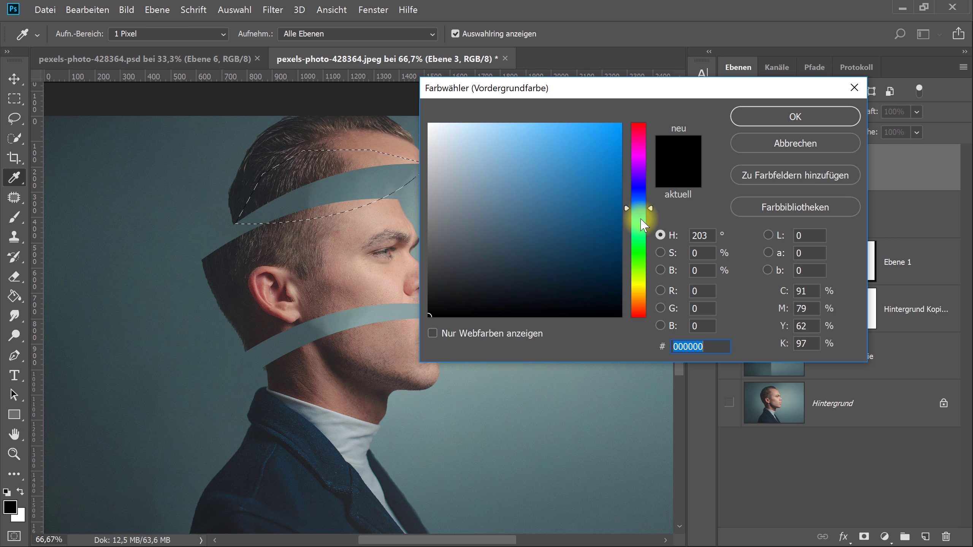
drag(600, 175, 613, 140)
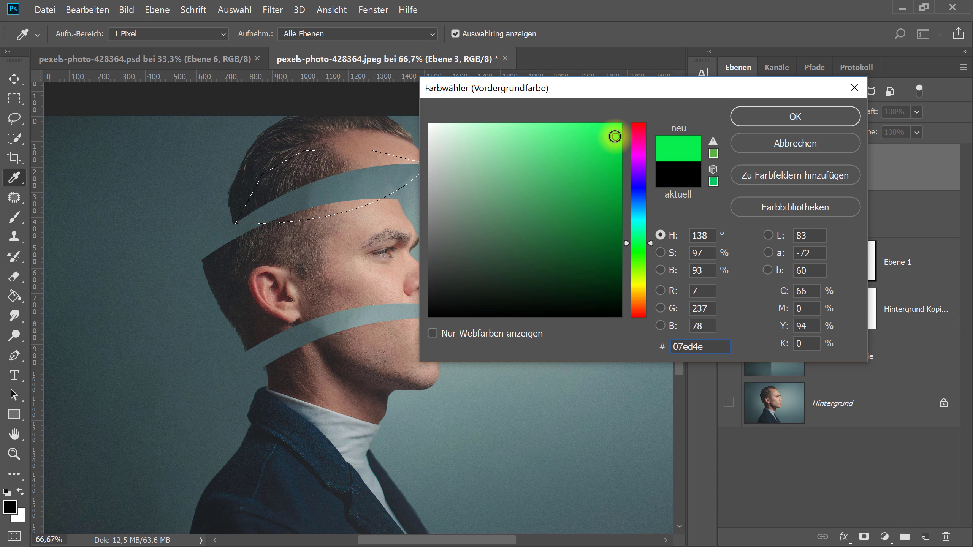
click(759, 124)
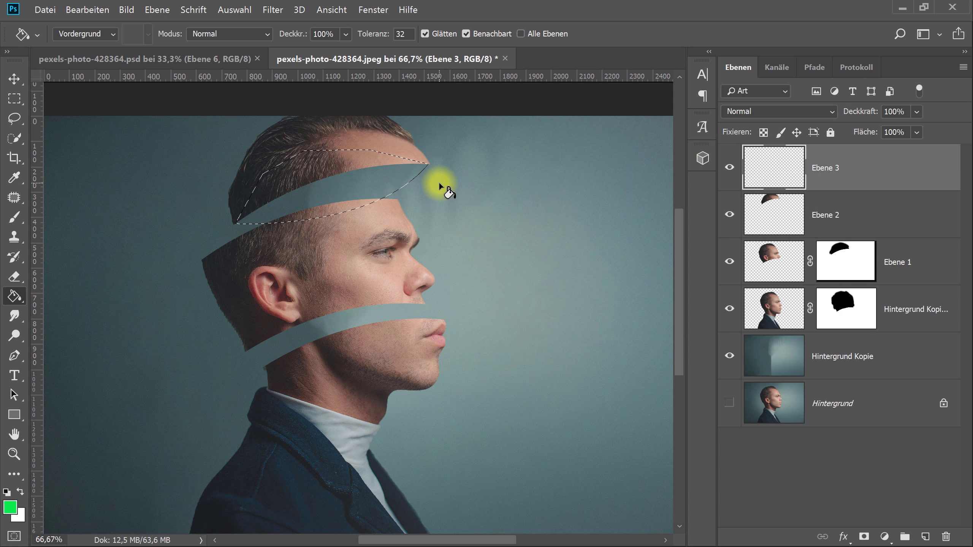
click(359, 187)
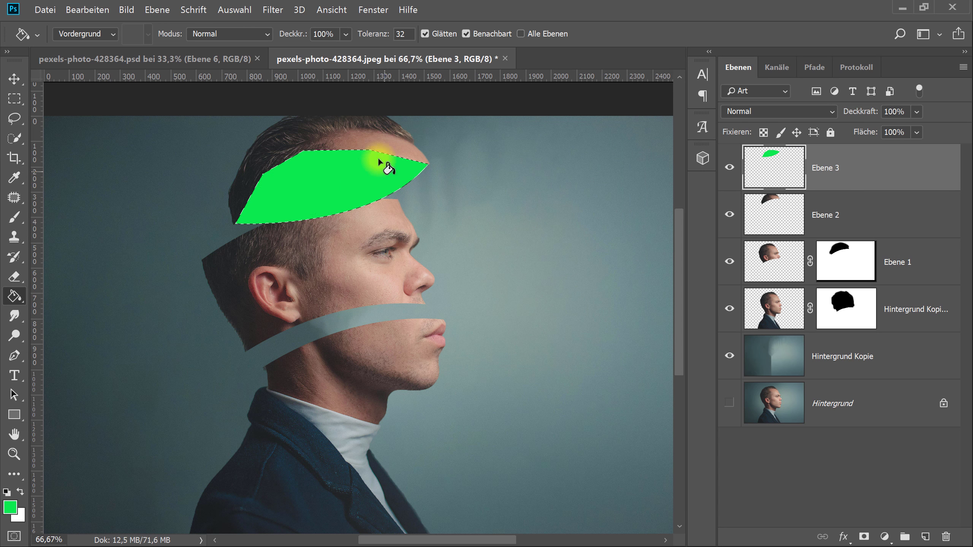
Deselect, put Ebene 3 under Ebene 2, and move both beneath the masked head layer.
key(ctrl+d)
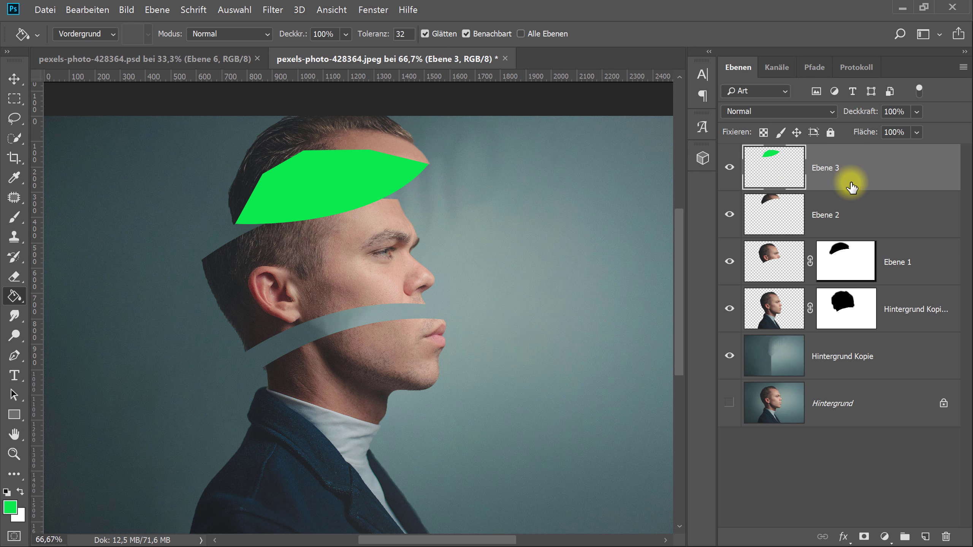
drag(852, 188, 866, 219)
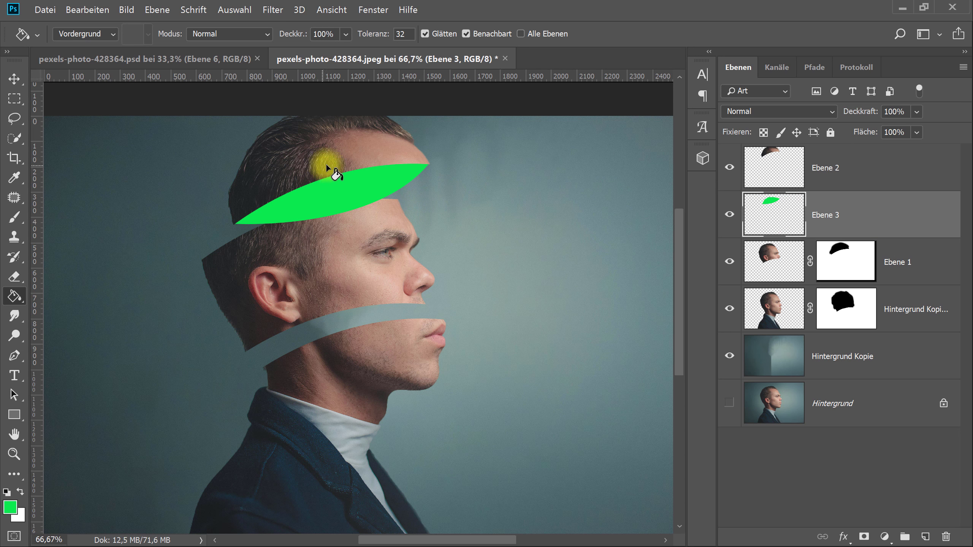
ctrl+click(854, 162)
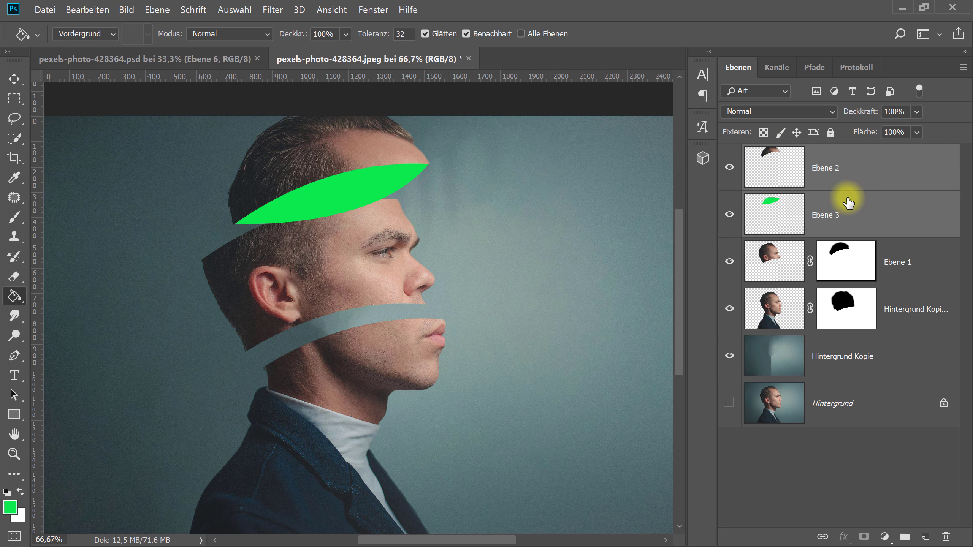
drag(892, 218, 890, 315)
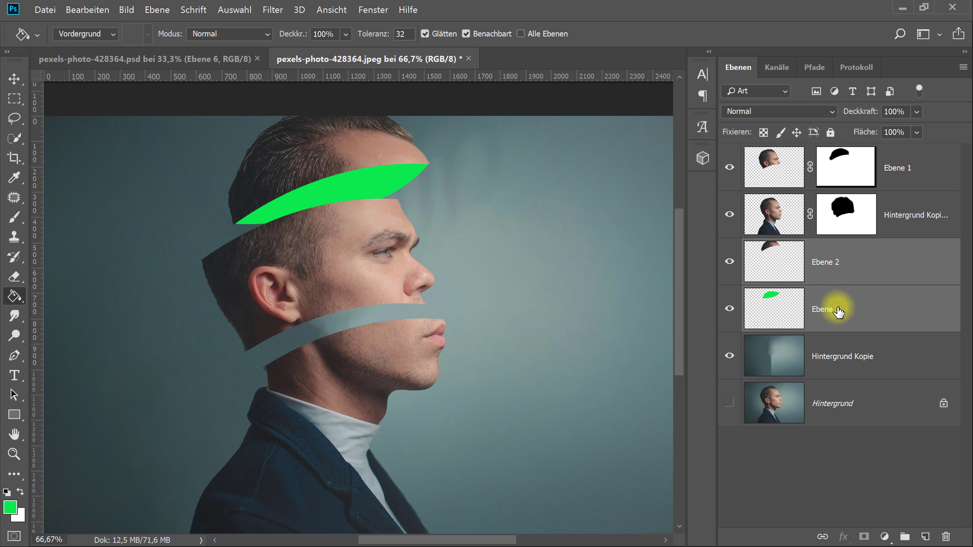
click(935, 180)
click(940, 211)
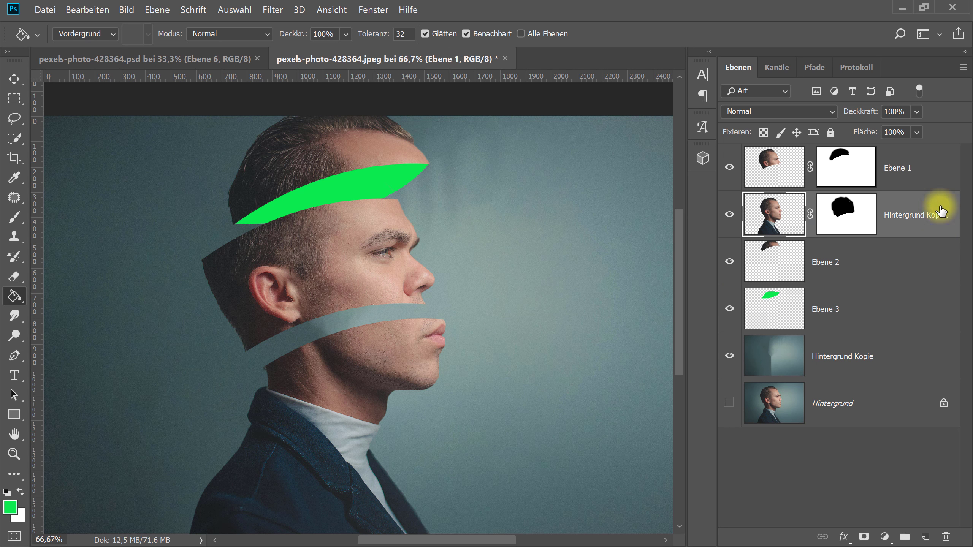
Add empty layer Ebene 4 and trace a closed Pen path over the lower slice gap.
click(925, 537)
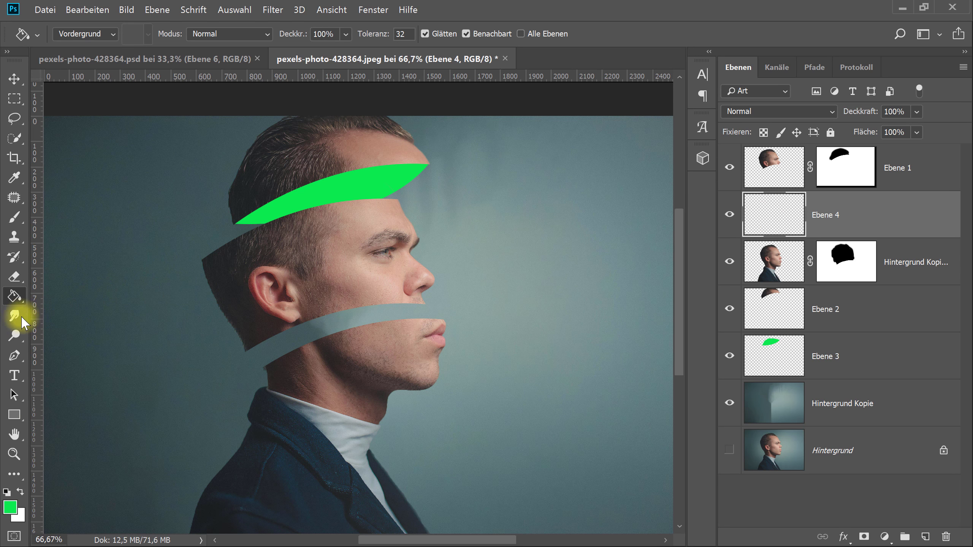
right_click(21, 361)
click(96, 348)
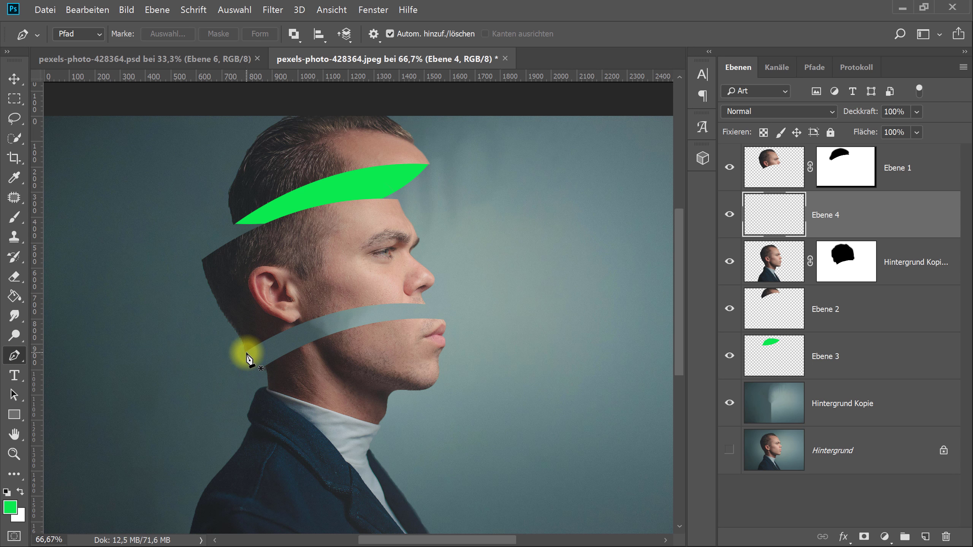
click(246, 352)
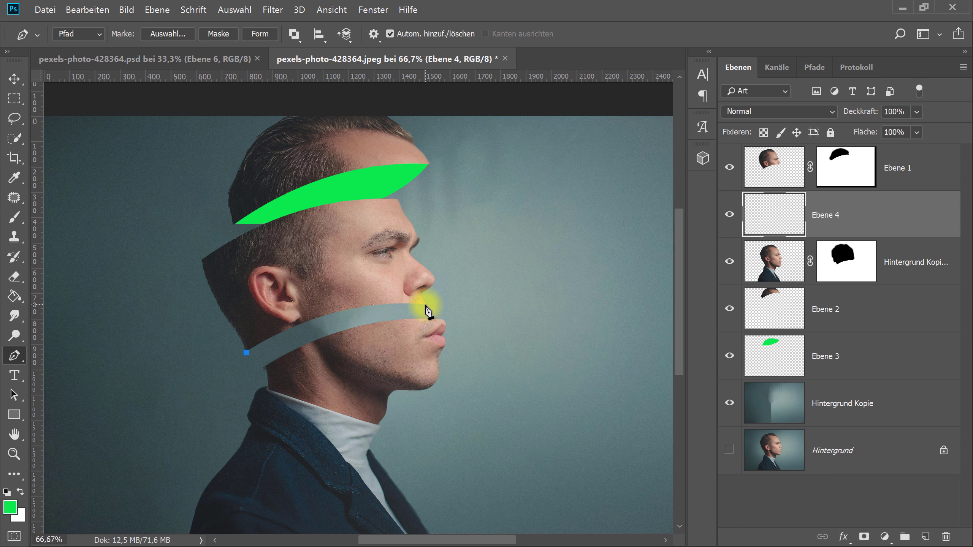
drag(500, 240, 492, 236)
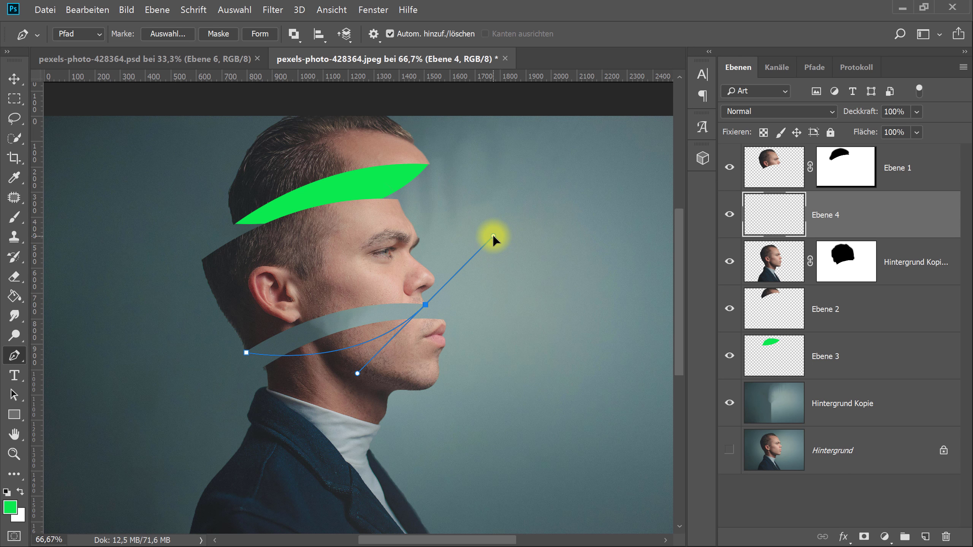
click(427, 306)
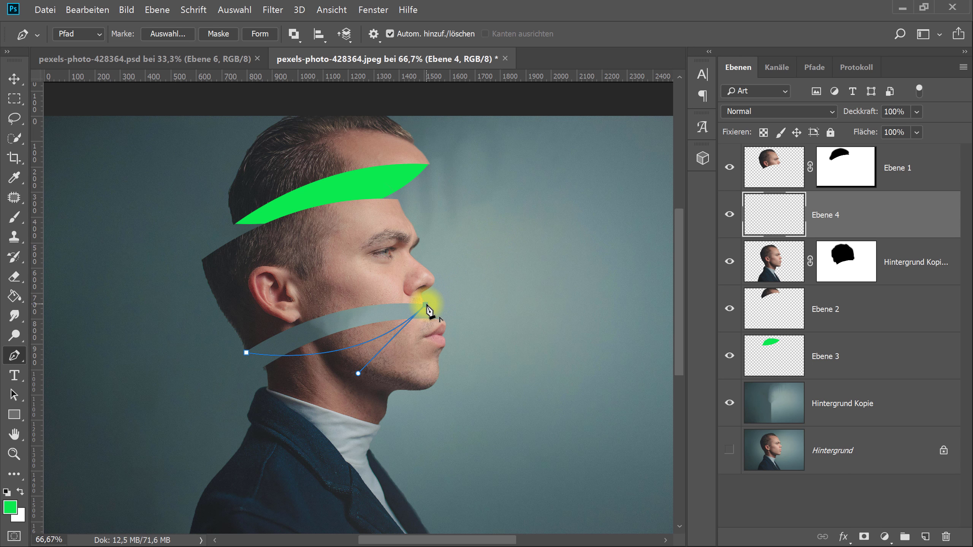
click(348, 275)
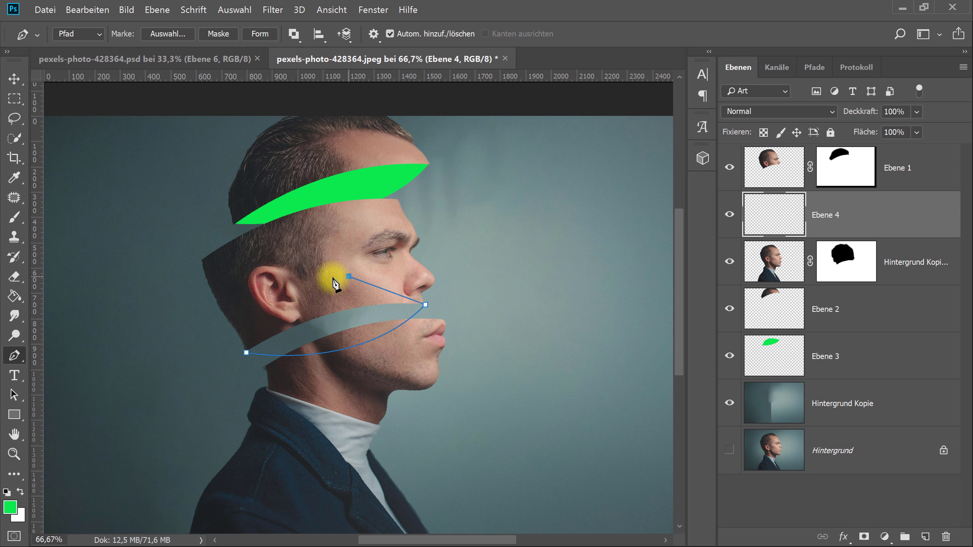
click(293, 285)
click(246, 352)
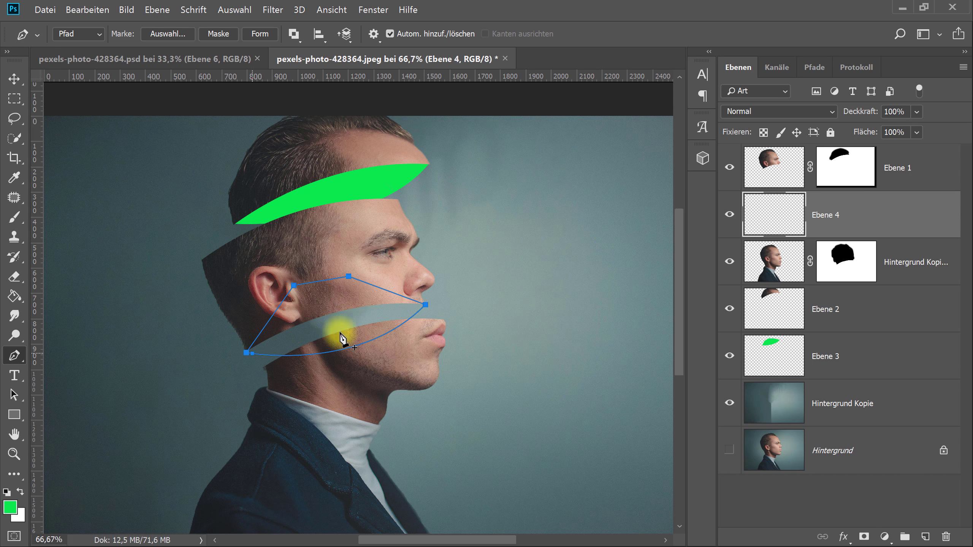
Turn the jaw path into a selection and fill it with green.
right_click(346, 301)
click(412, 74)
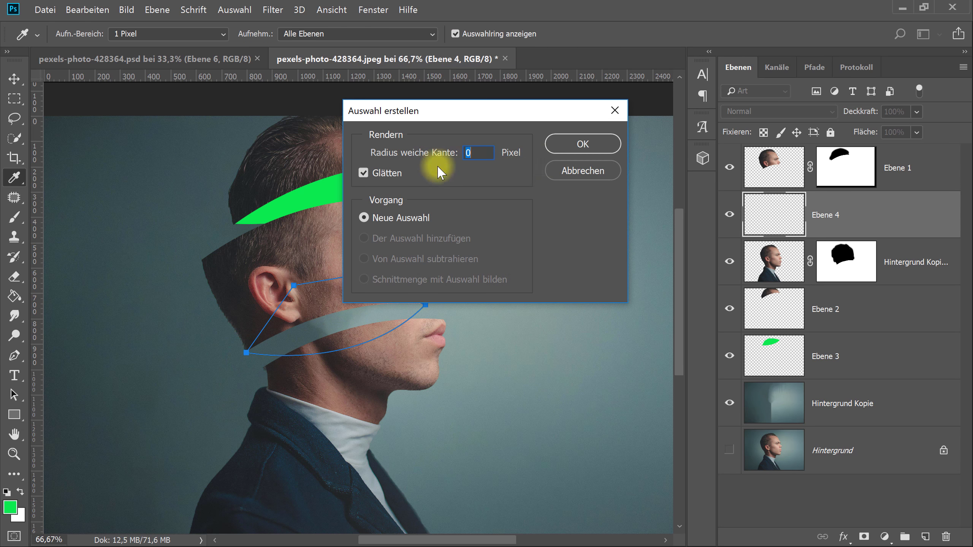
click(577, 149)
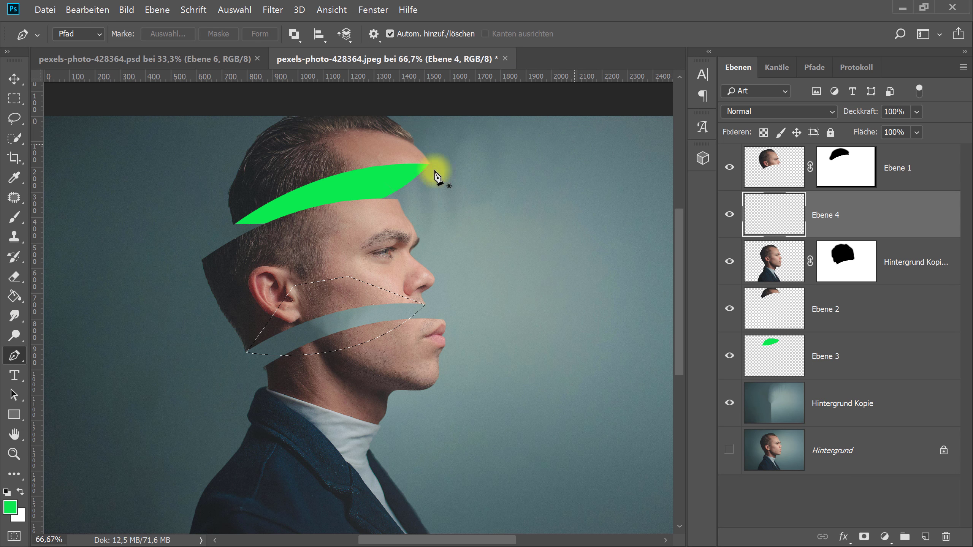
click(14, 296)
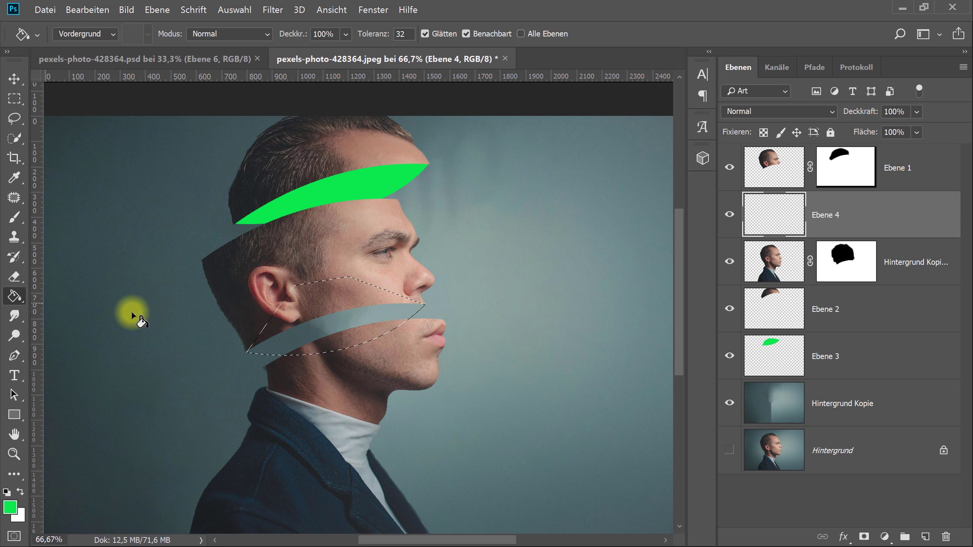
click(356, 323)
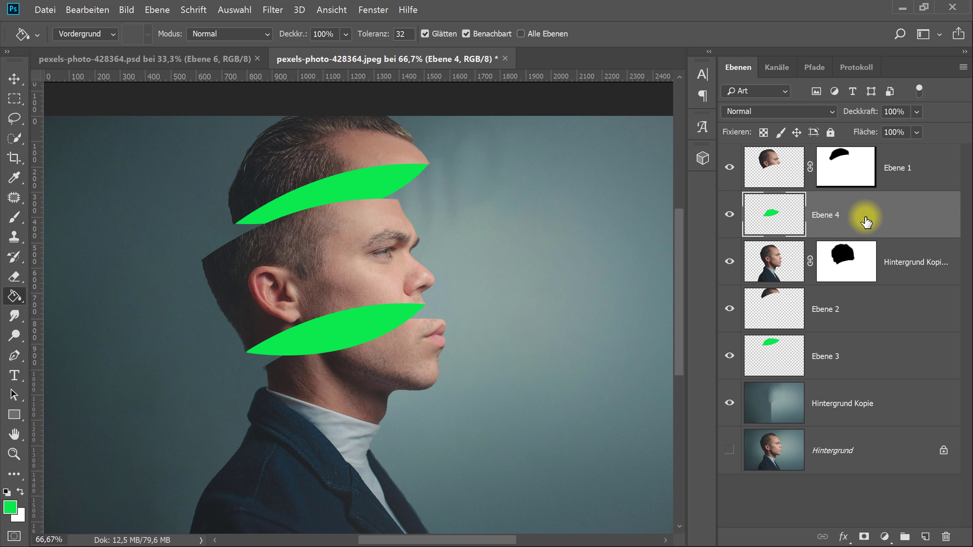
Move Ebene 4 below the masked portrait layer and add empty layer Ebene 5 above it.
drag(866, 221, 869, 270)
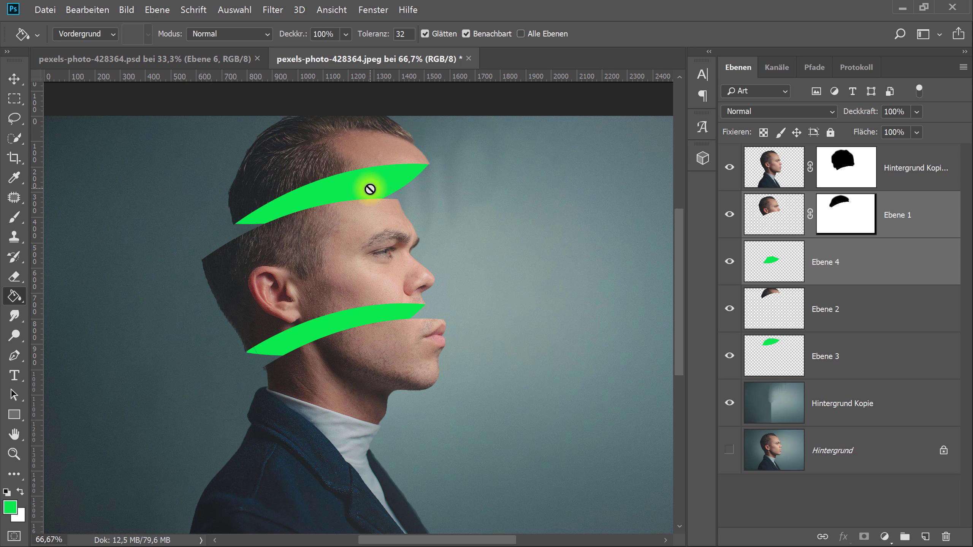
click(219, 61)
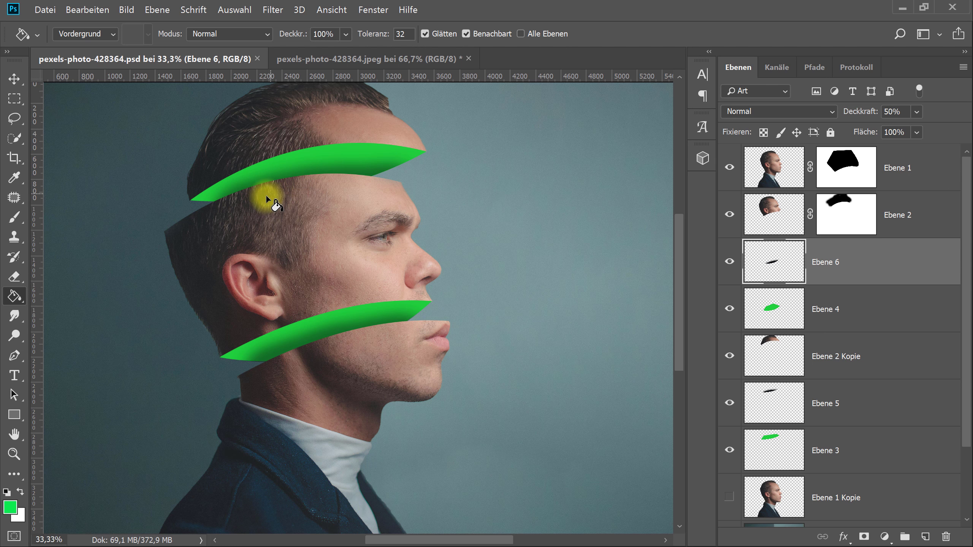
click(326, 59)
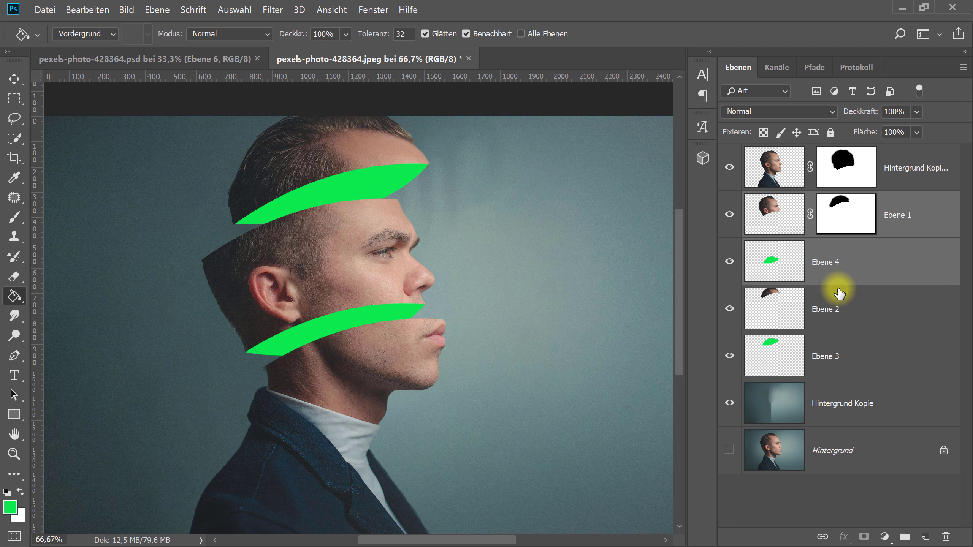
click(867, 271)
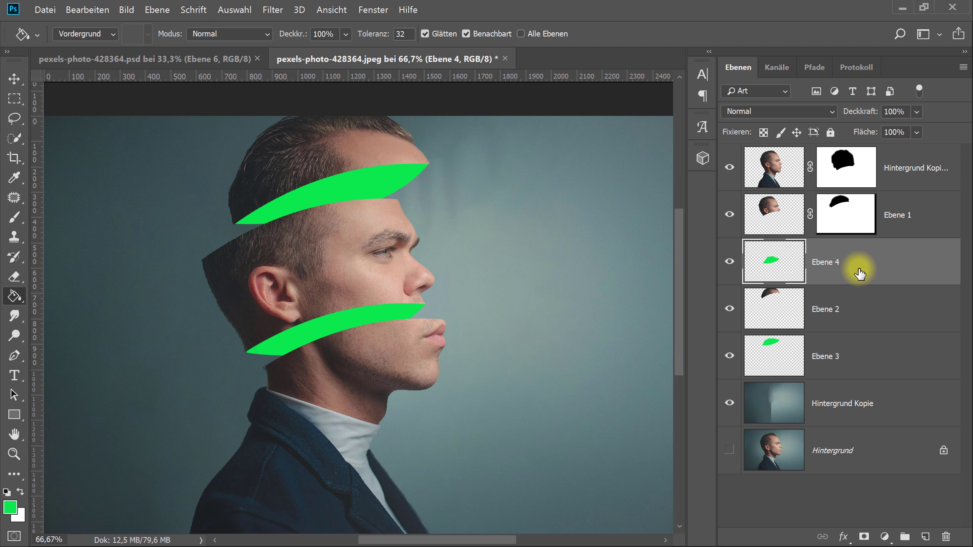
click(925, 537)
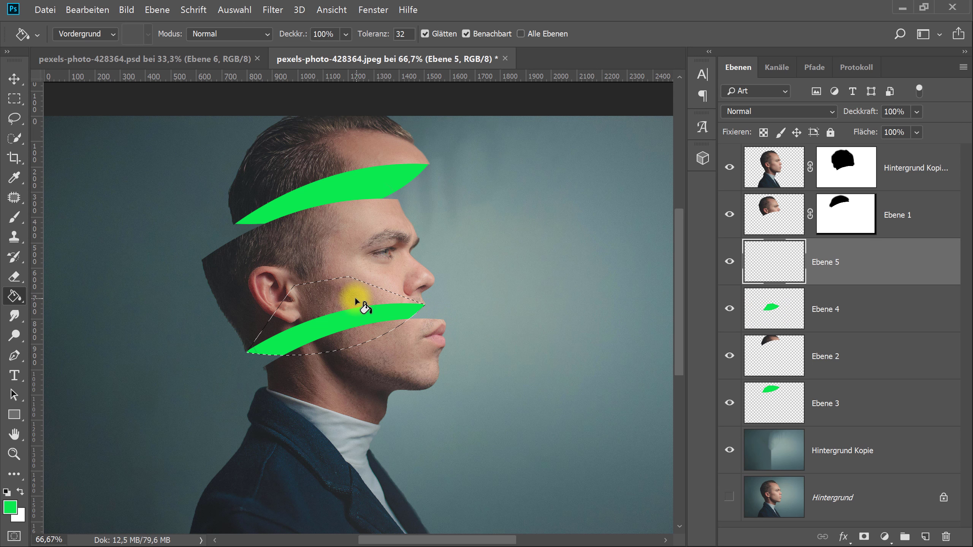
Paint soft black shading along the lower green stripe's bottom edge, then deselect.
click(14, 217)
click(62, 217)
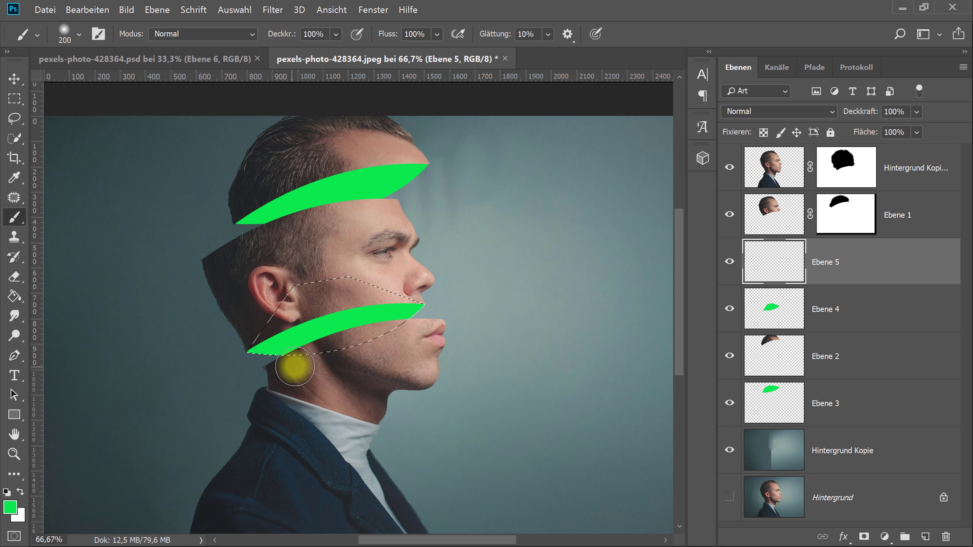
click(7, 492)
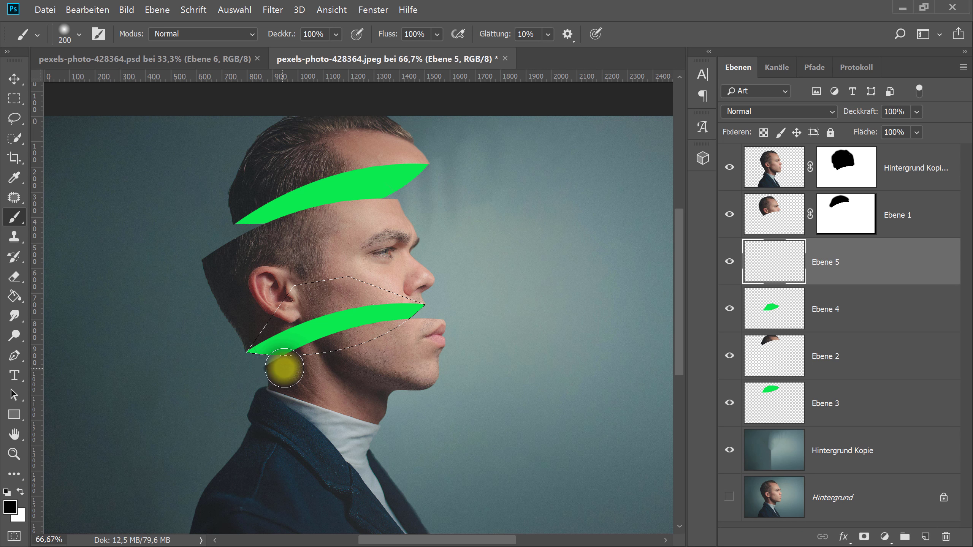
mouse_move(275, 371)
mouse_down()
mouse_move(401, 338)
mouse_move(345, 351)
mouse_move(354, 340)
mouse_move(393, 341)
mouse_move(313, 363)
mouse_up()
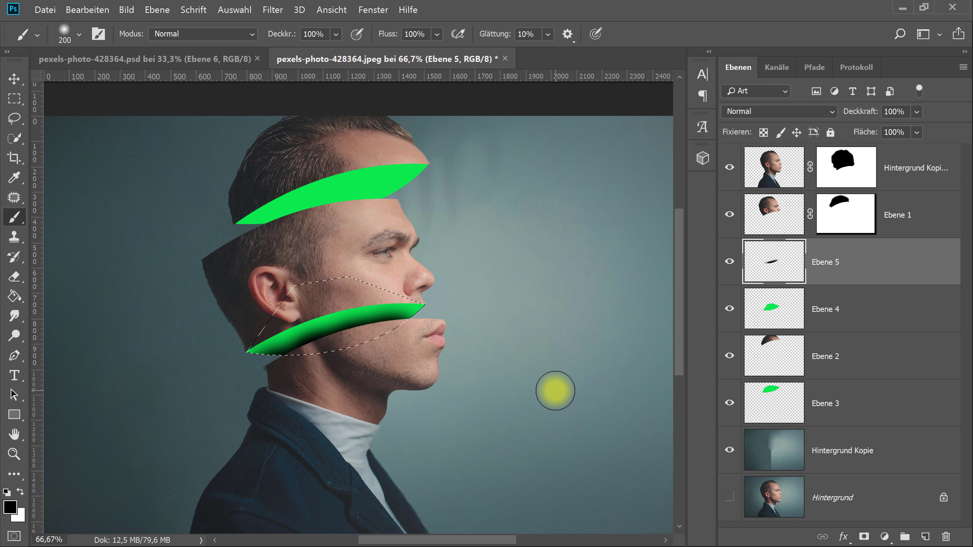
key(ctrl+d)
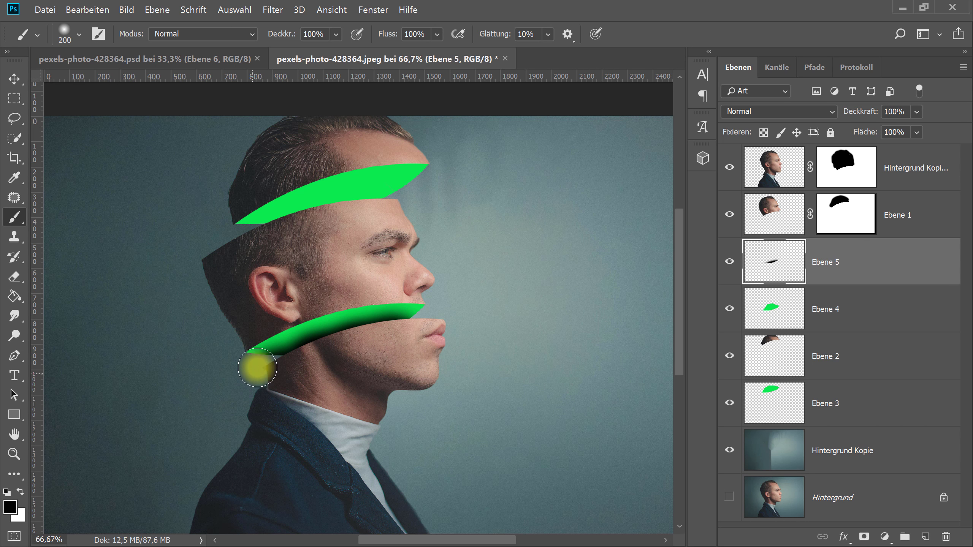
Set the shading layer's opacity (Deckkraft) to 60%.
click(892, 111)
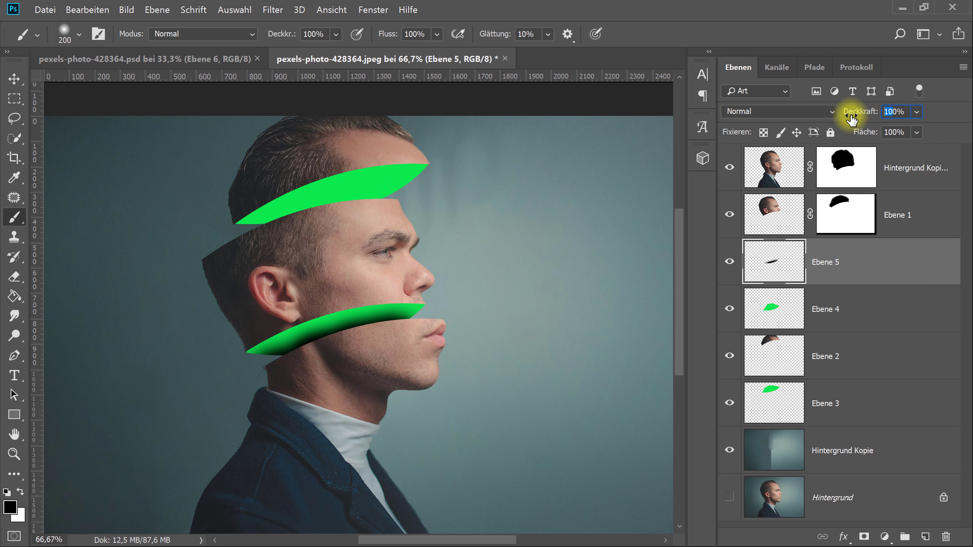
text(50)
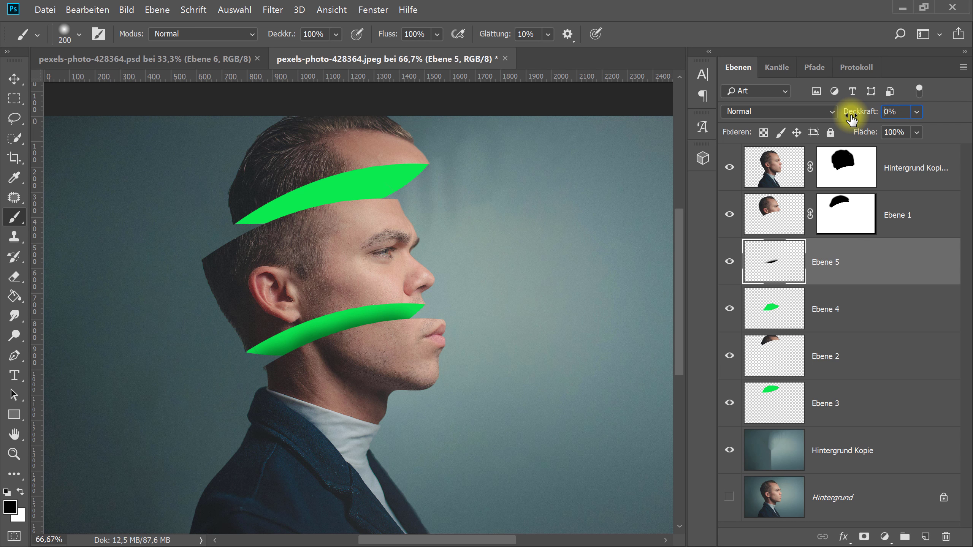
text(7)
key(BackSpace)
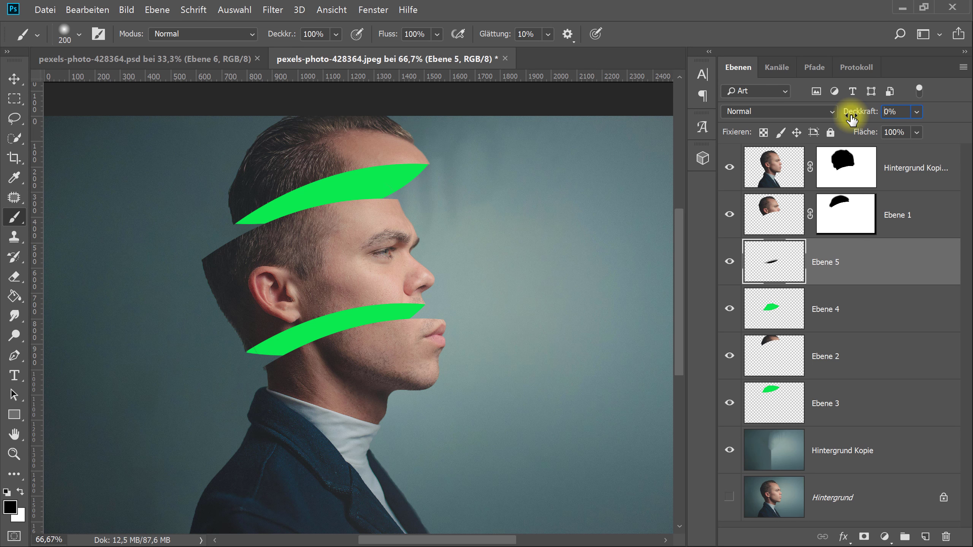
text(6)
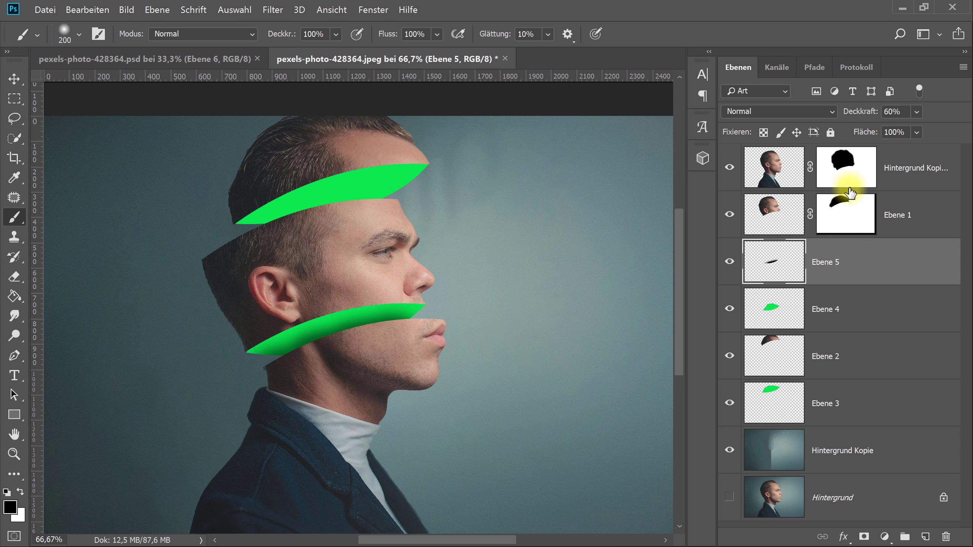
click(858, 403)
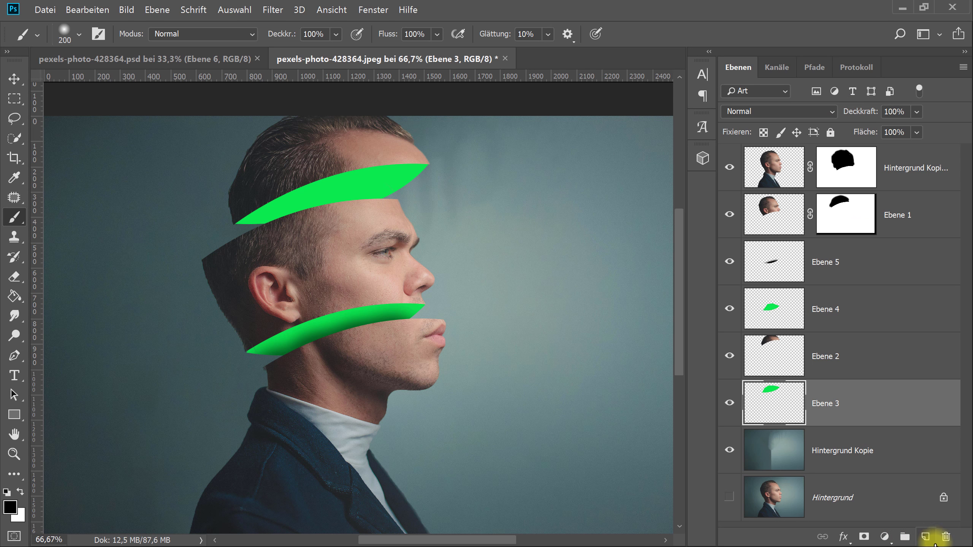
On a new layer, brush black shading on the upper stripe's left end at 50% opacity.
click(925, 537)
ctrl+click(777, 452)
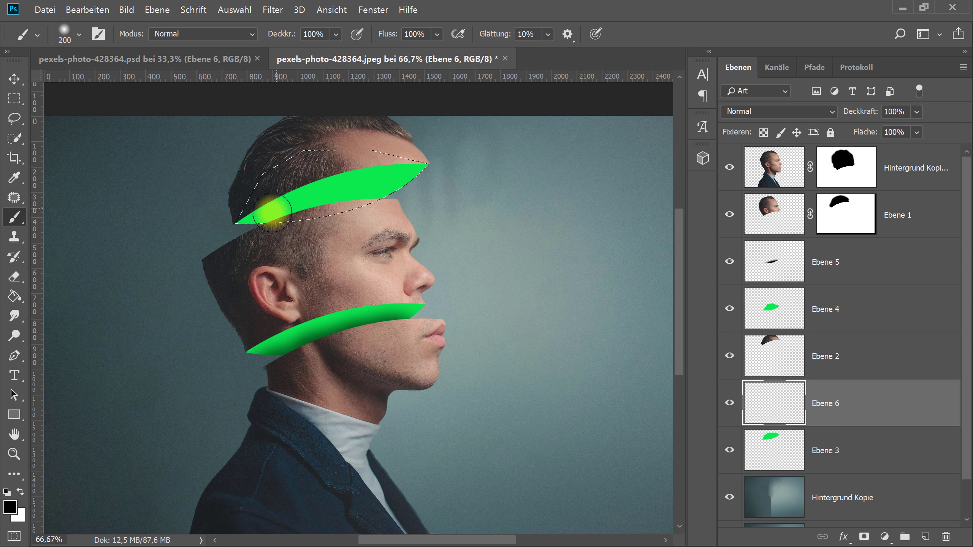
mouse_move(272, 212)
mouse_down()
mouse_move(256, 243)
mouse_move(397, 202)
mouse_move(272, 241)
mouse_up()
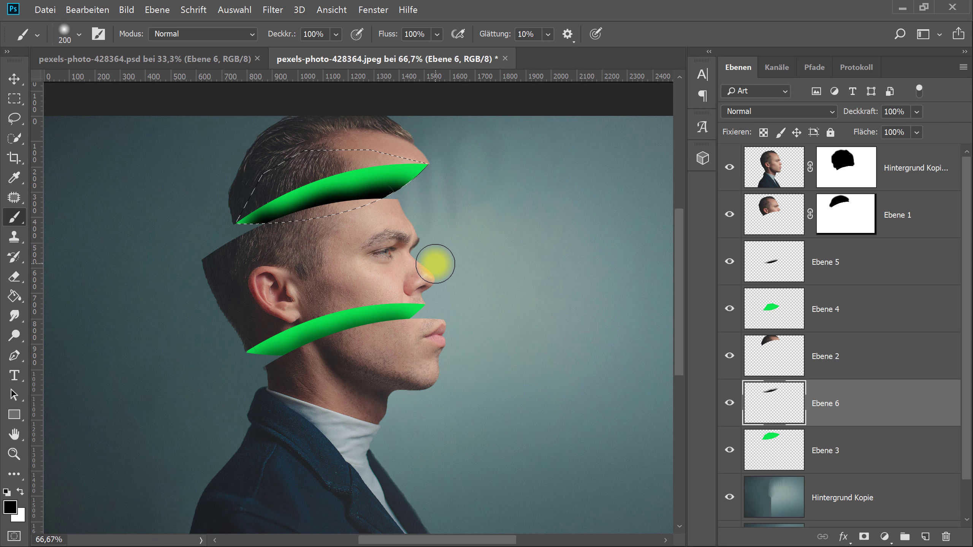
click(895, 112)
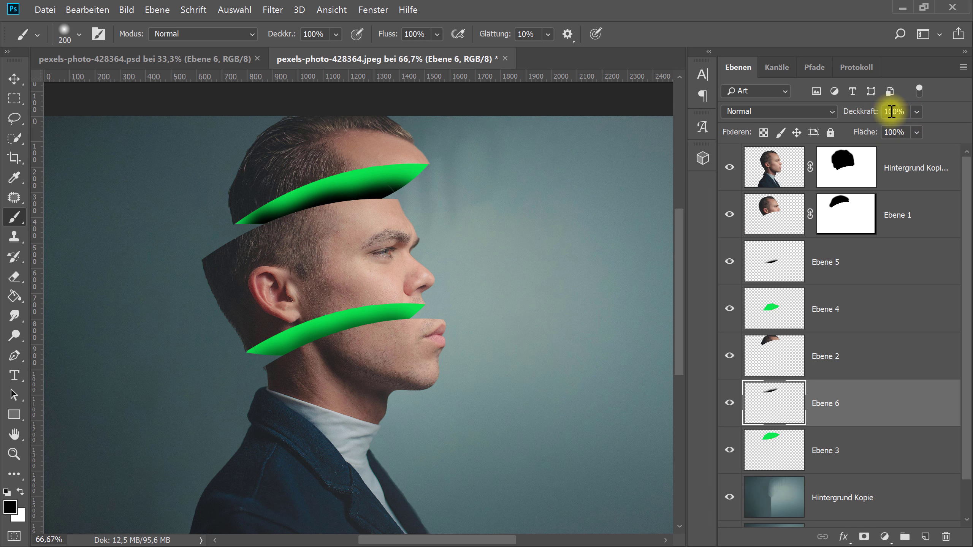
text(50)
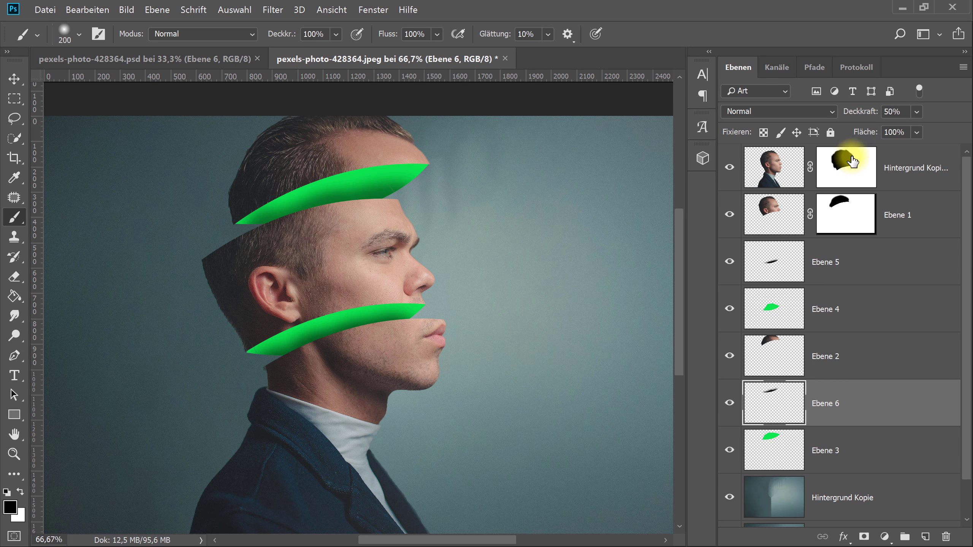
click(838, 168)
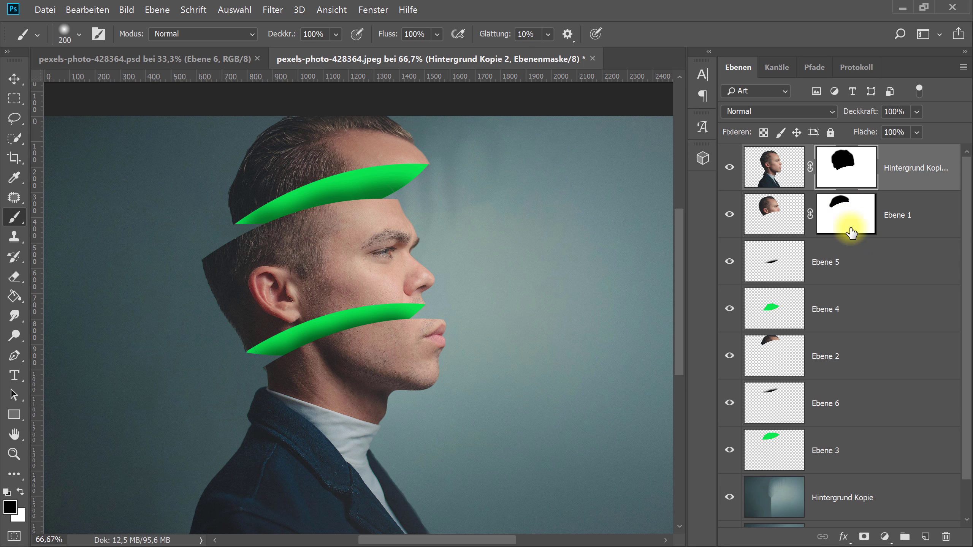
Switch the paint colour to white and touch up the Ebene 1 and Hintergrund Kopie 2 masks.
click(839, 201)
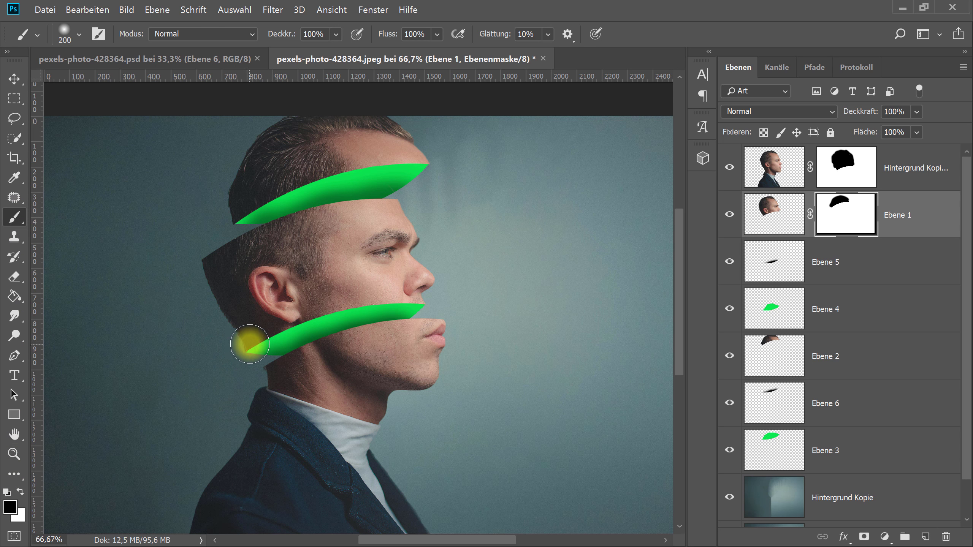
click(20, 491)
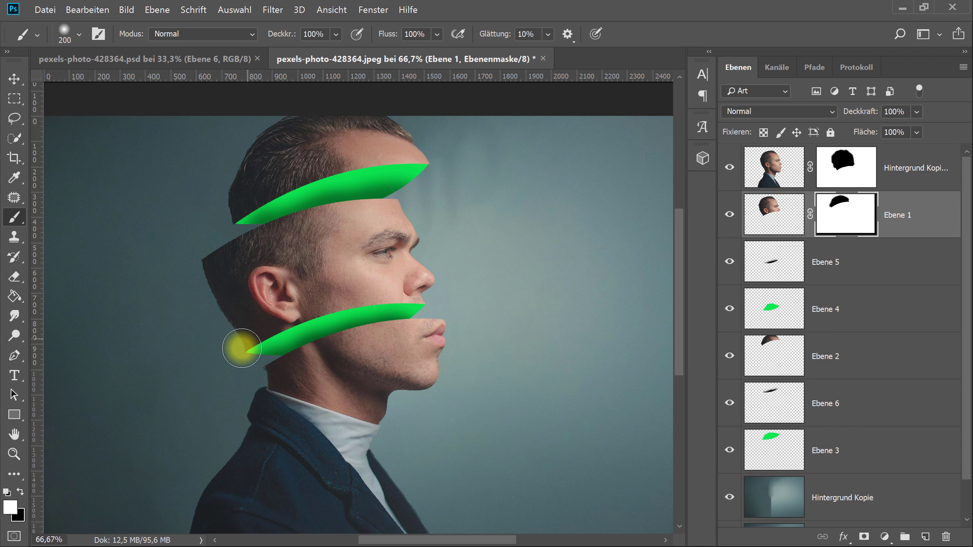
click(845, 168)
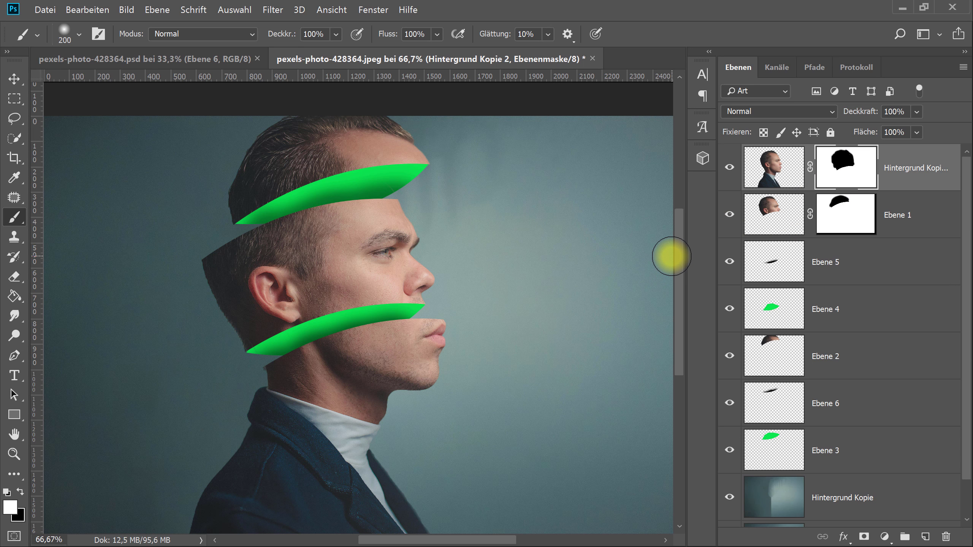
scroll(358, 363, down, 1)
scroll(357, 368, up, 2)
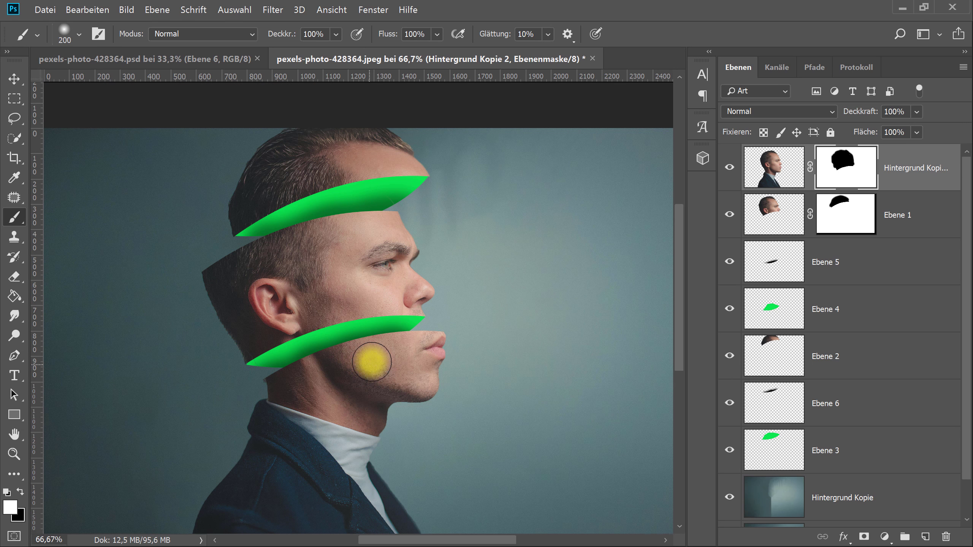
scroll(372, 362, down, 1)
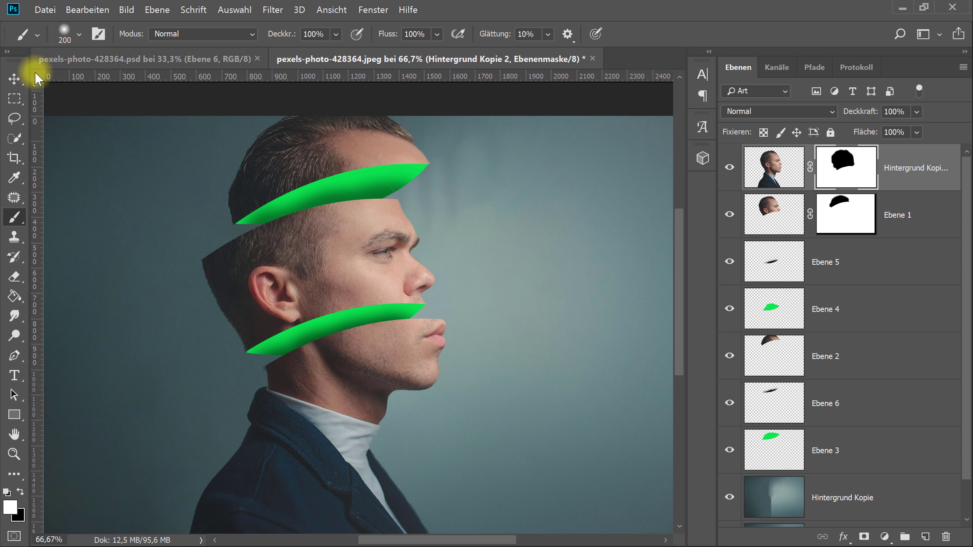
Select layers Ebene 2 through Ebene 3 and move them slightly lower.
click(14, 79)
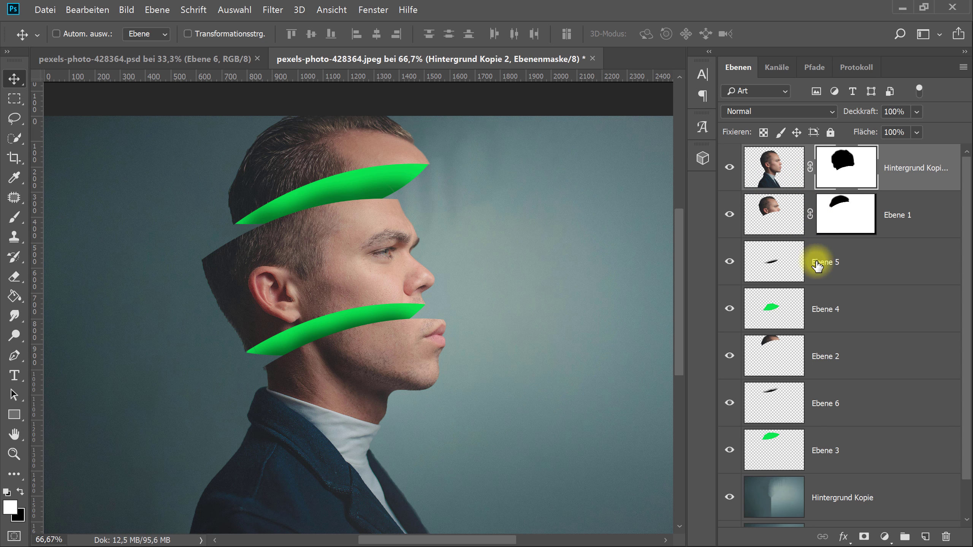
scroll(814, 307, down, 1)
scroll(812, 347, up, 1)
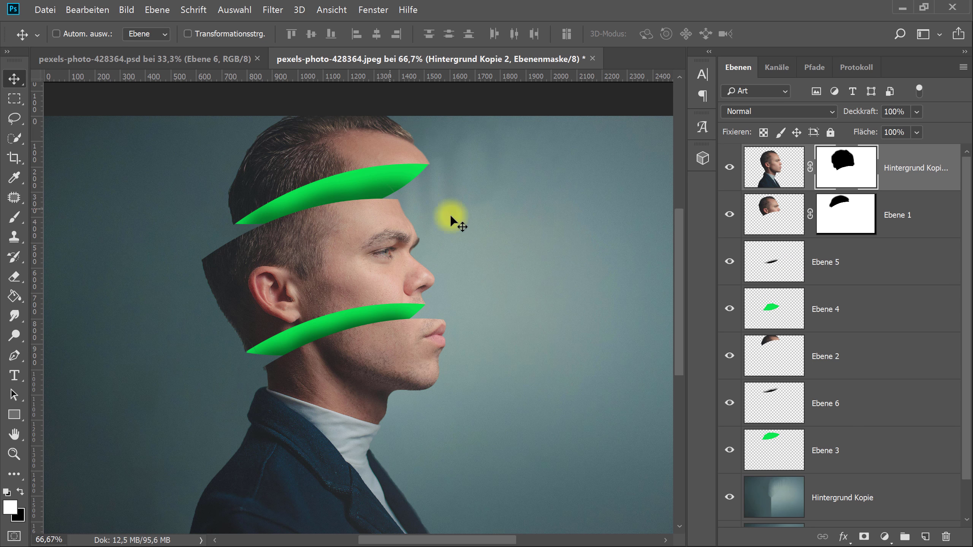
click(921, 214)
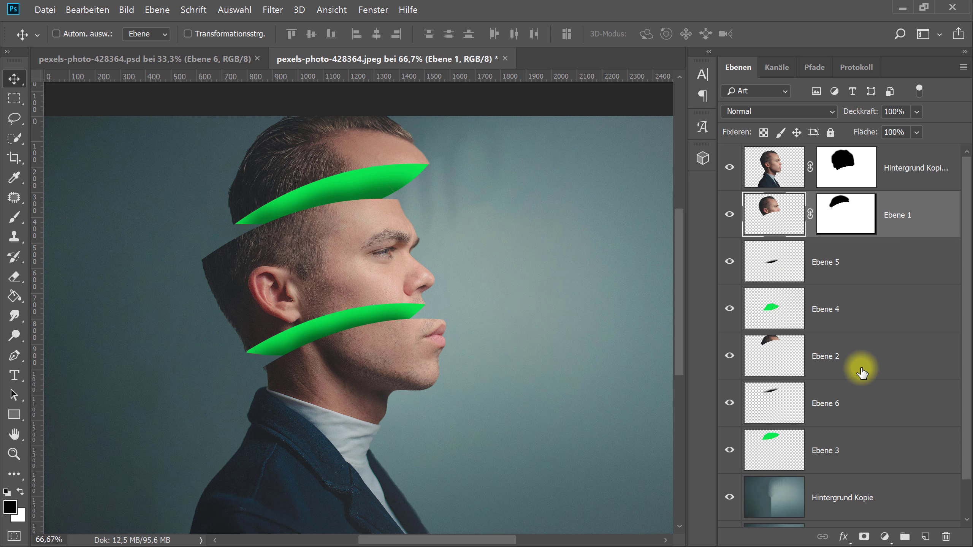
click(862, 372)
shift+click(877, 452)
drag(316, 145, 315, 150)
click(860, 460)
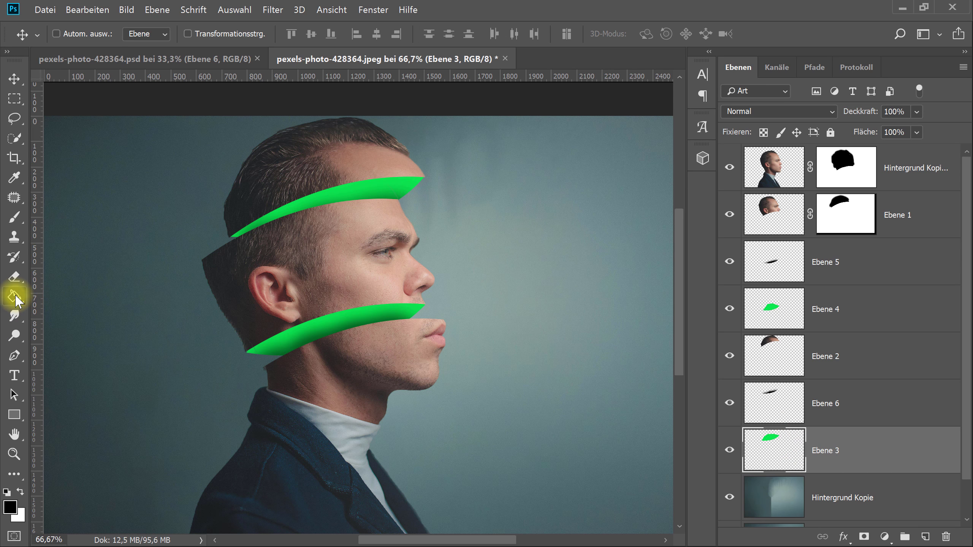
Fill the upper stripe on Ebene 3 with red e12222 using the Paint Bucket.
key(i)
click(10, 506)
click(590, 146)
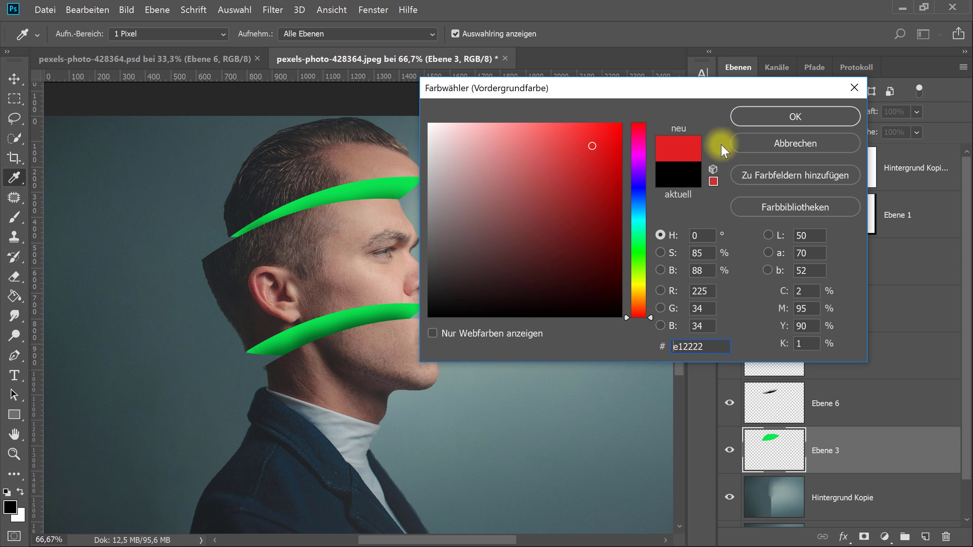
click(795, 117)
key(g)
click(369, 191)
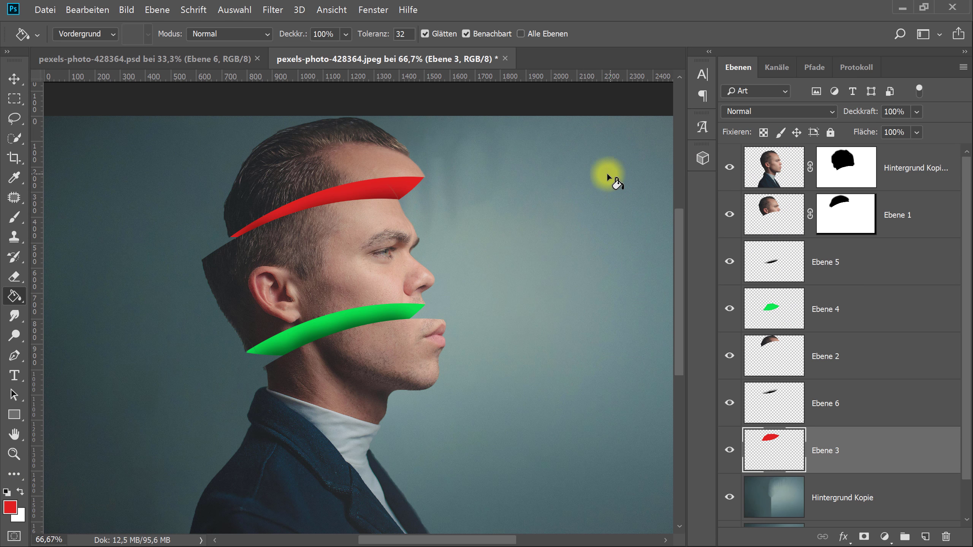